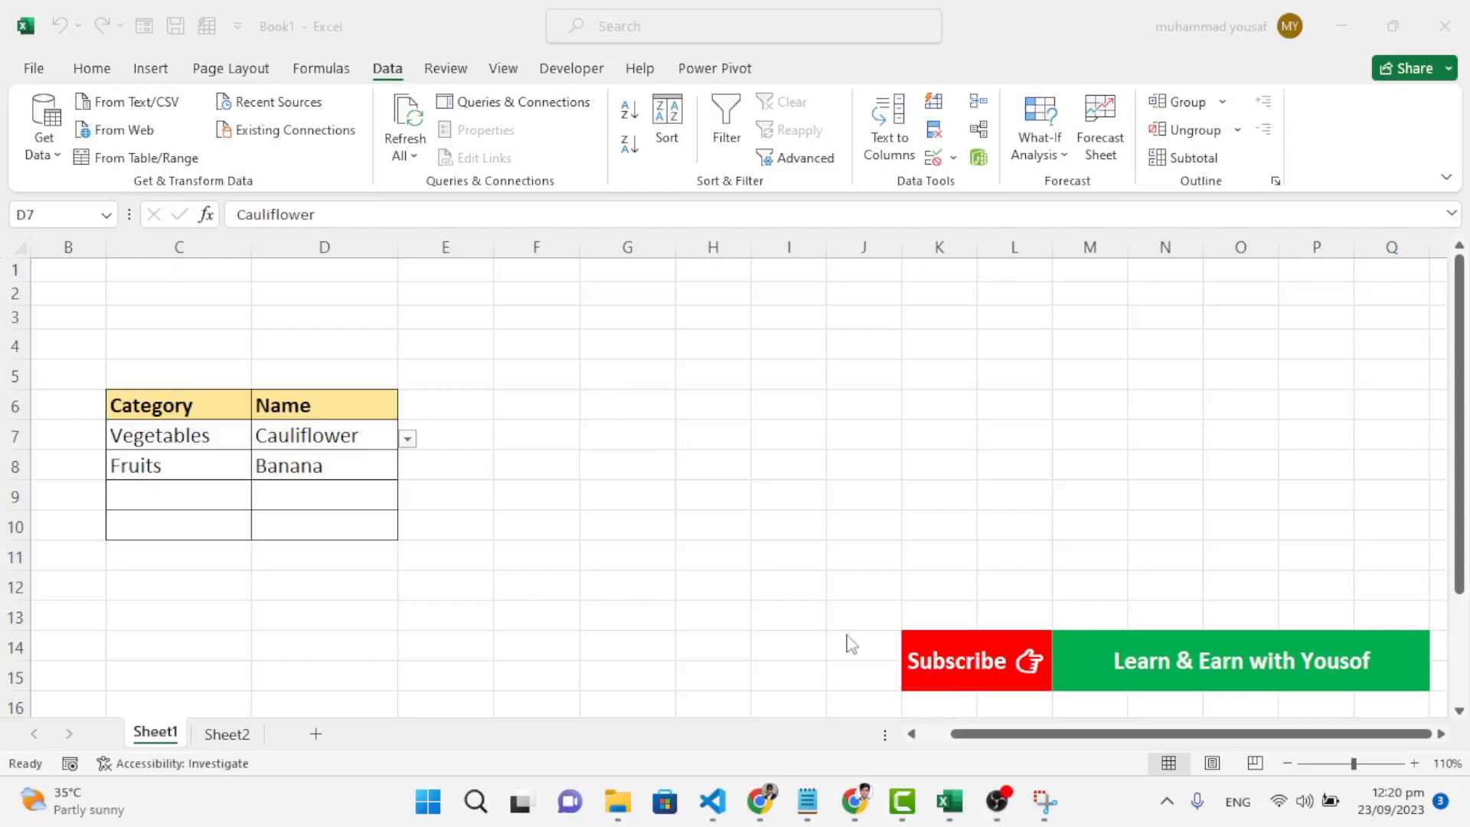
Step: Pick Fruits in C7 and view the fruit names offered in D7's list
{"action": "left_click", "coordinate": [212, 432]}
{"action": "left_click", "coordinate": [262, 439]}
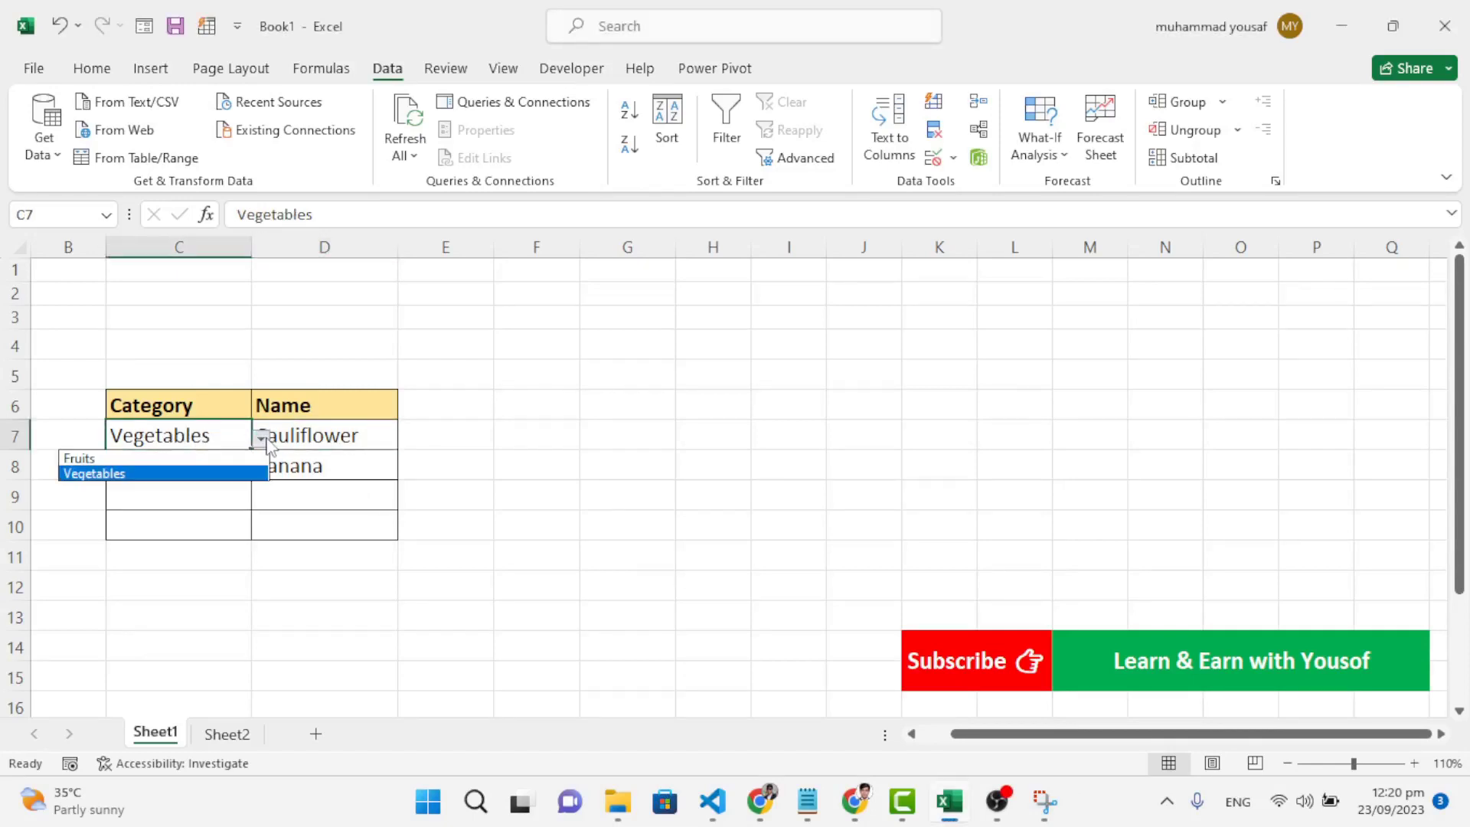
{"action": "left_click", "coordinate": [212, 456]}
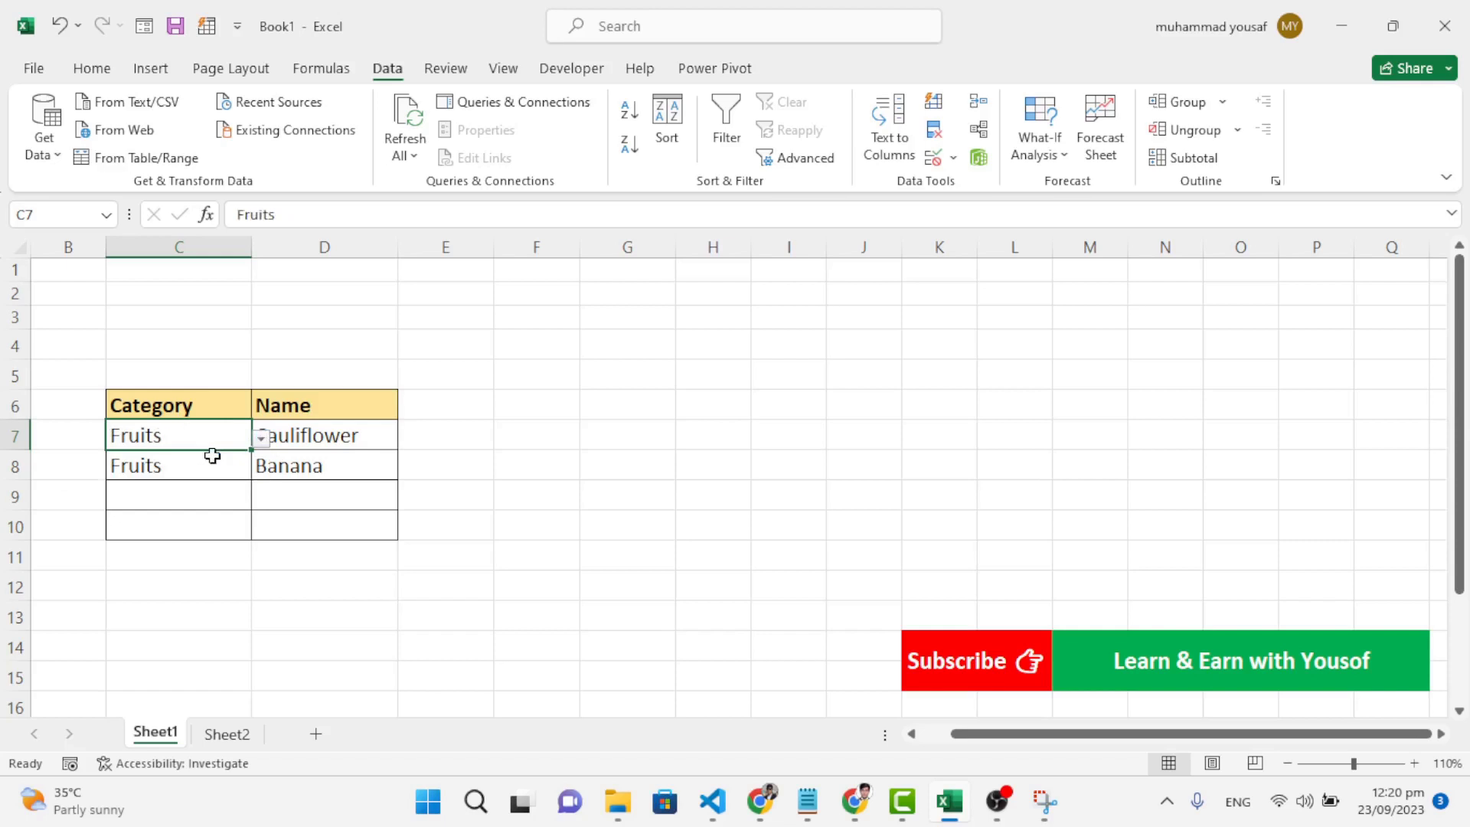
{"action": "left_click", "coordinate": [327, 431]}
{"action": "left_click", "coordinate": [410, 441]}
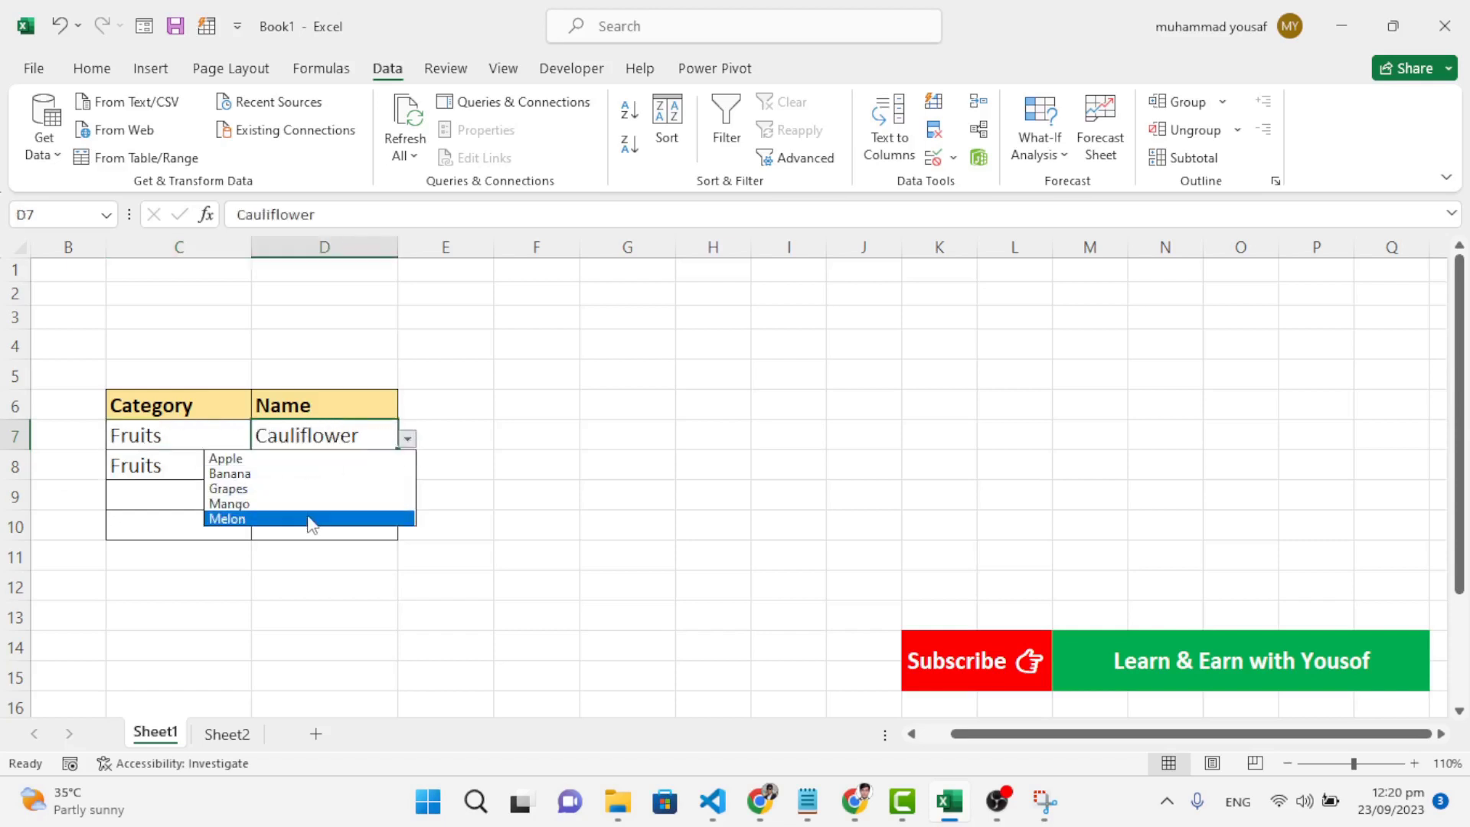
{"action": "left_click", "coordinate": [181, 435]}
Step: Switch C7 to Vegetables and view D7's vegetable names, leaving Cauliflower unchanged
{"action": "left_click", "coordinate": [182, 433]}
{"action": "left_click", "coordinate": [261, 438]}
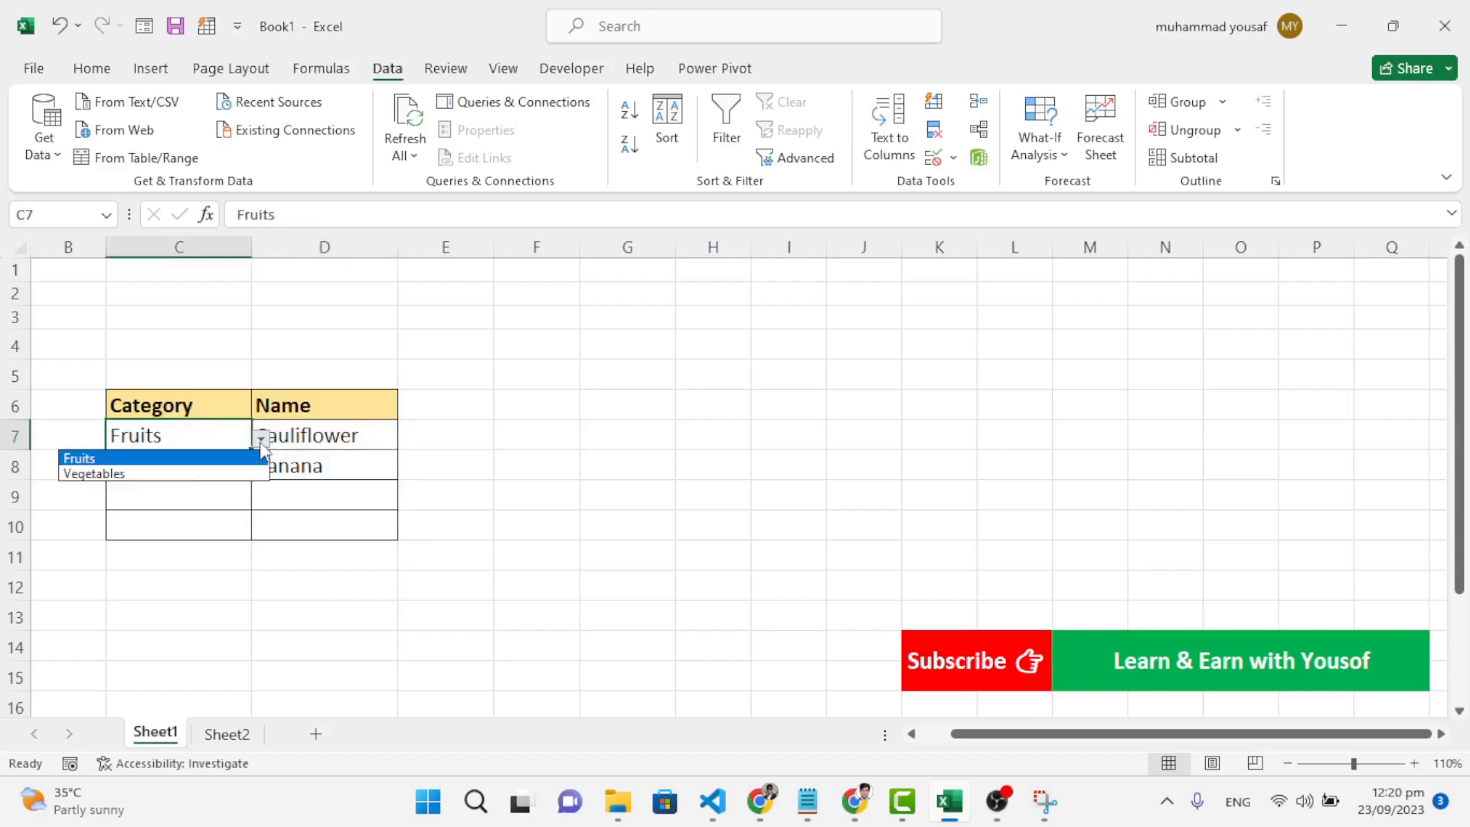
{"action": "left_click", "coordinate": [226, 471]}
{"action": "left_click", "coordinate": [346, 434]}
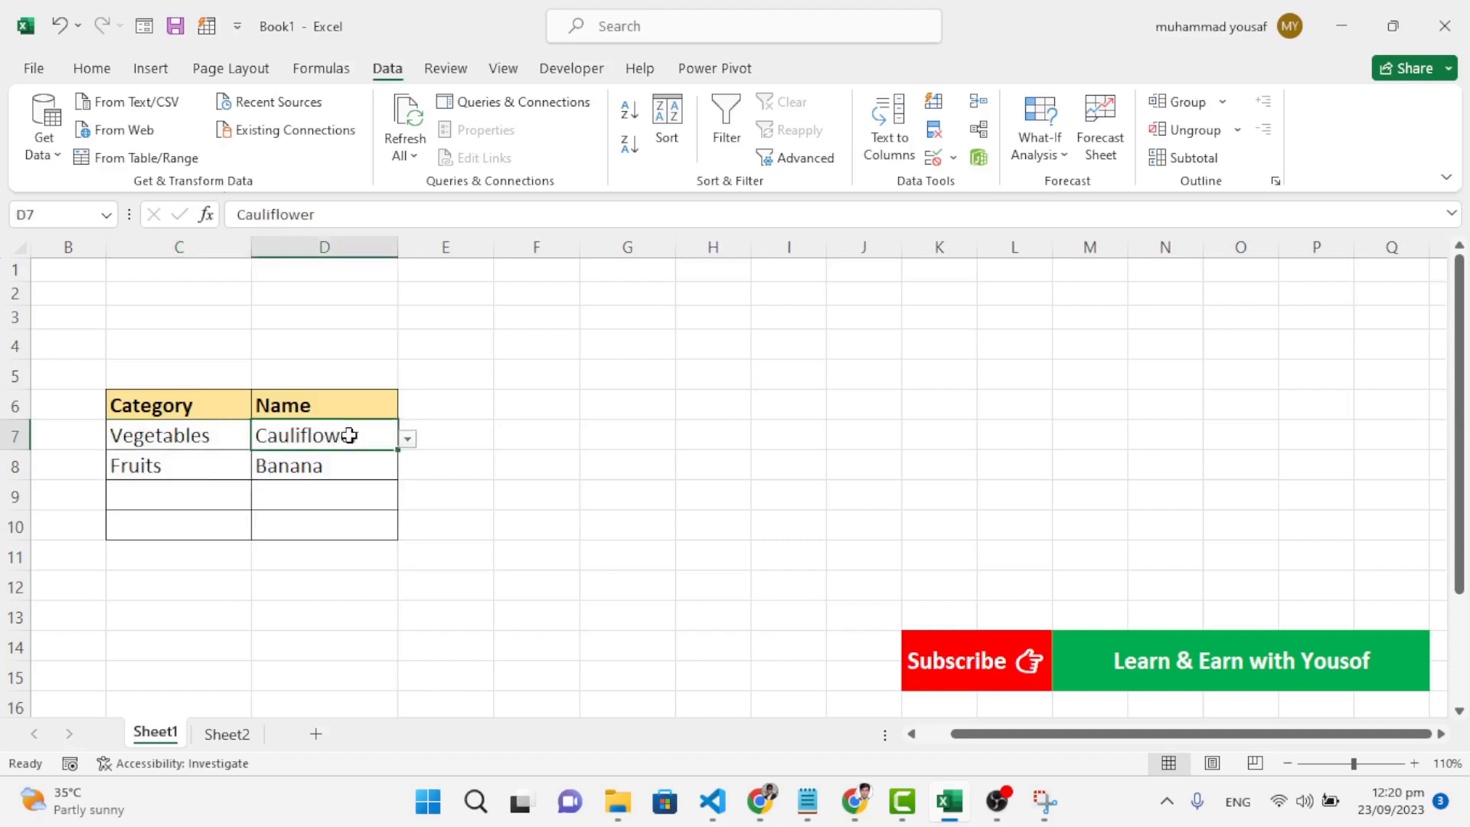
{"action": "left_click", "coordinate": [406, 438]}
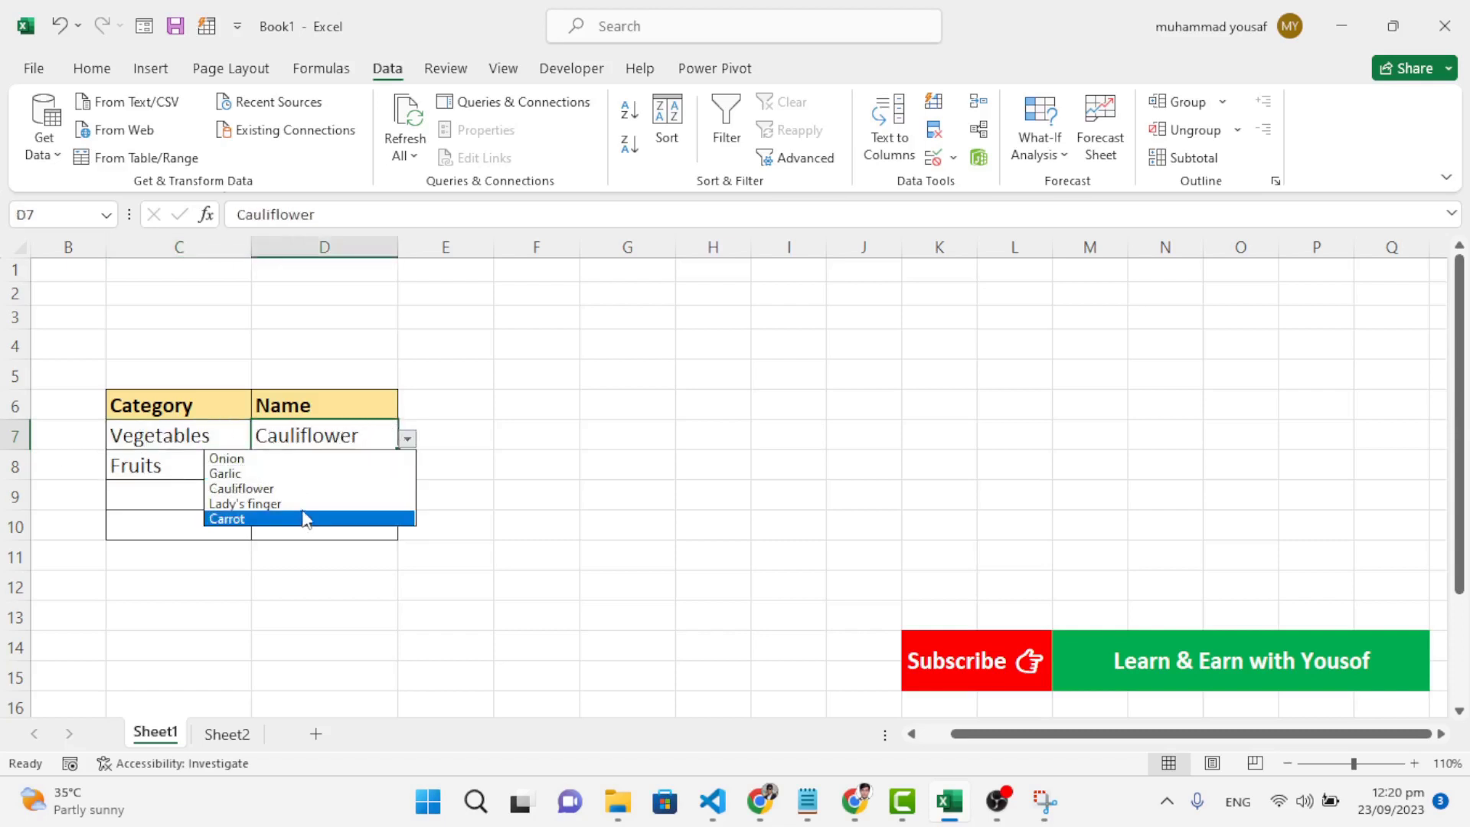
{"action": "left_click", "coordinate": [498, 496]}
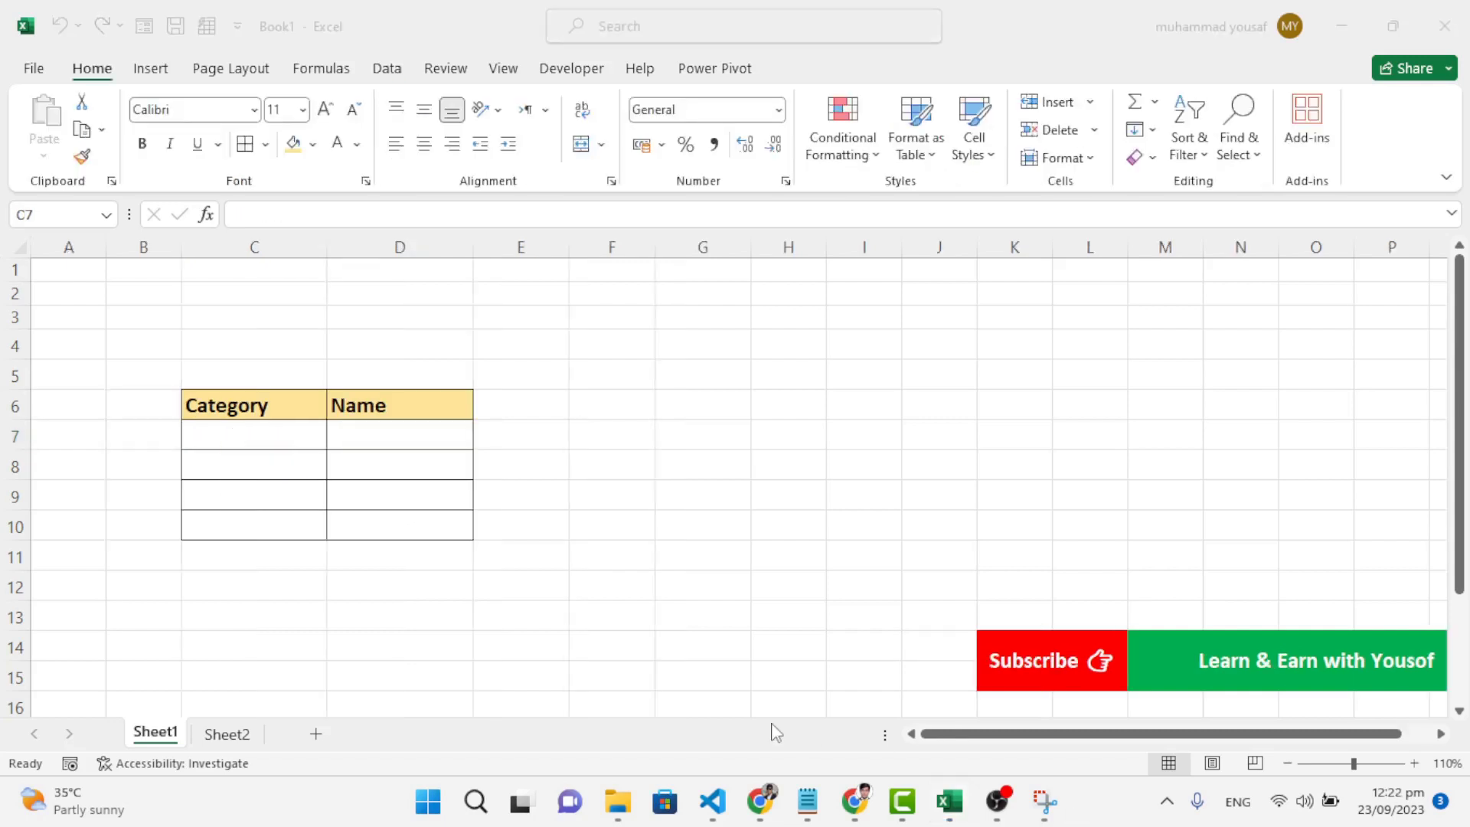
Step: On Sheet2, enter the headers Fruits in B4 and Vegetables in D4
{"action": "left_click", "coordinate": [239, 737]}
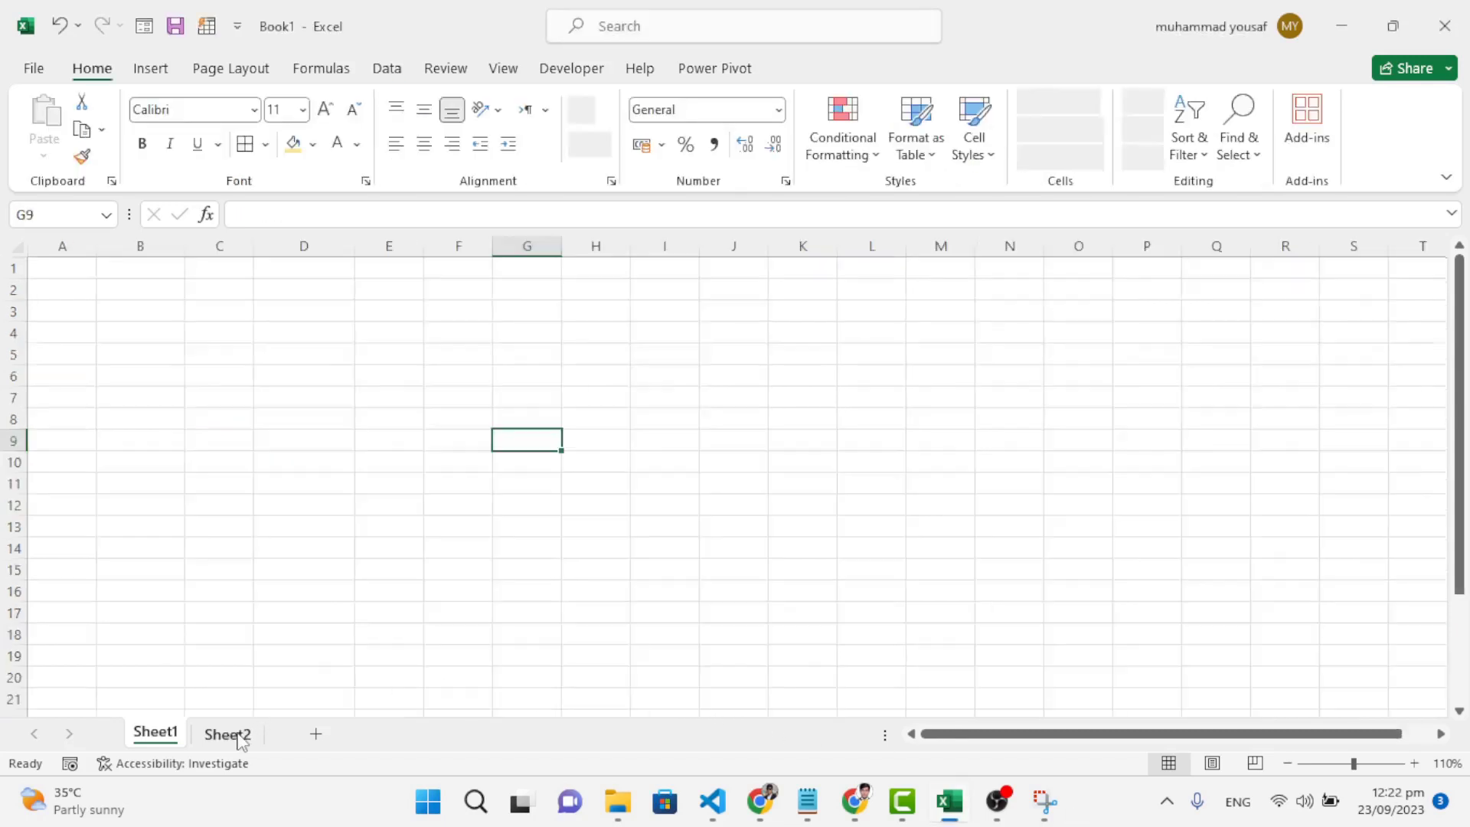
{"action": "left_click", "coordinate": [286, 410]}
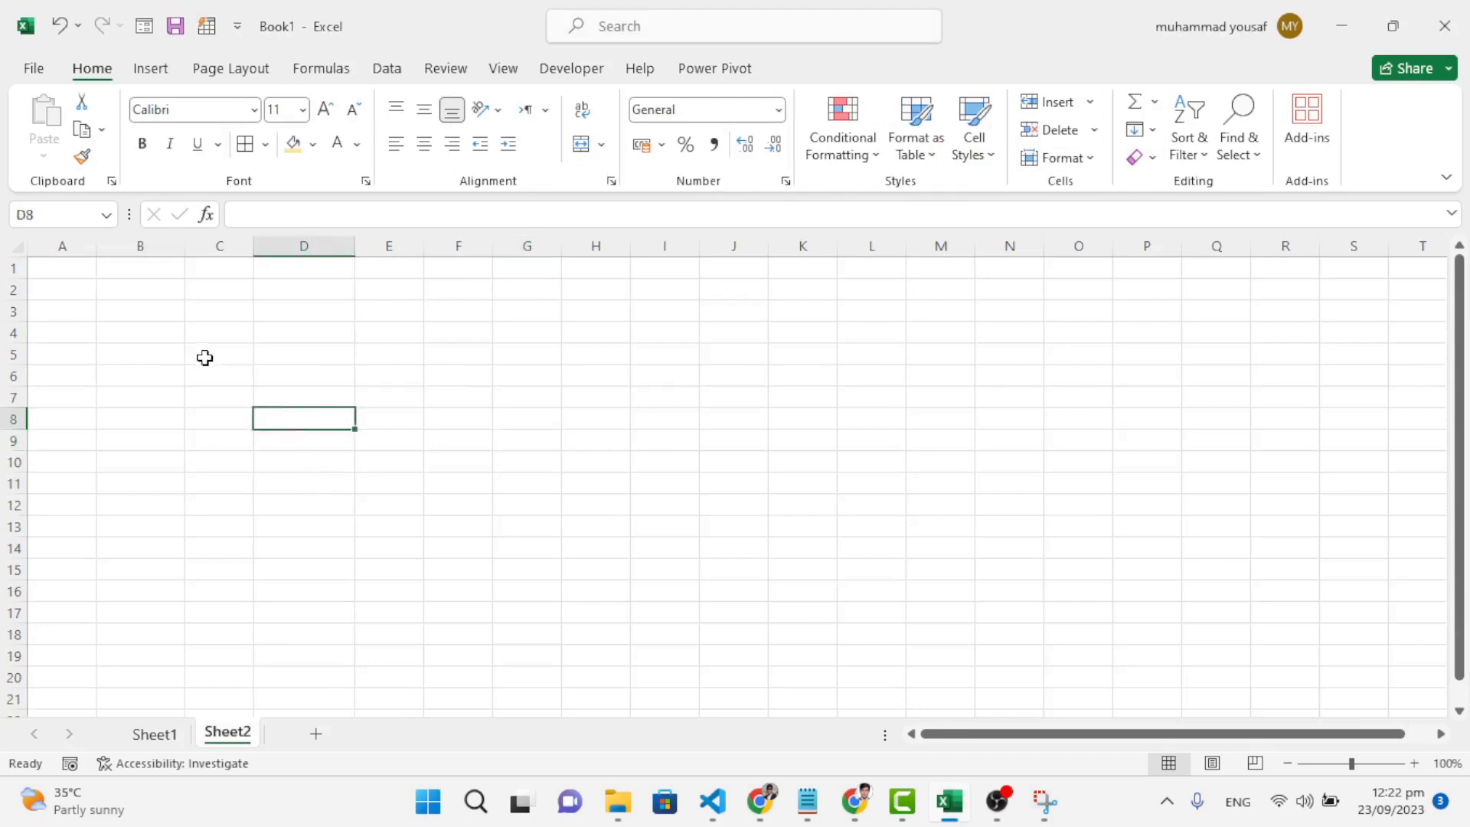
{"action": "left_click", "coordinate": [159, 338]}
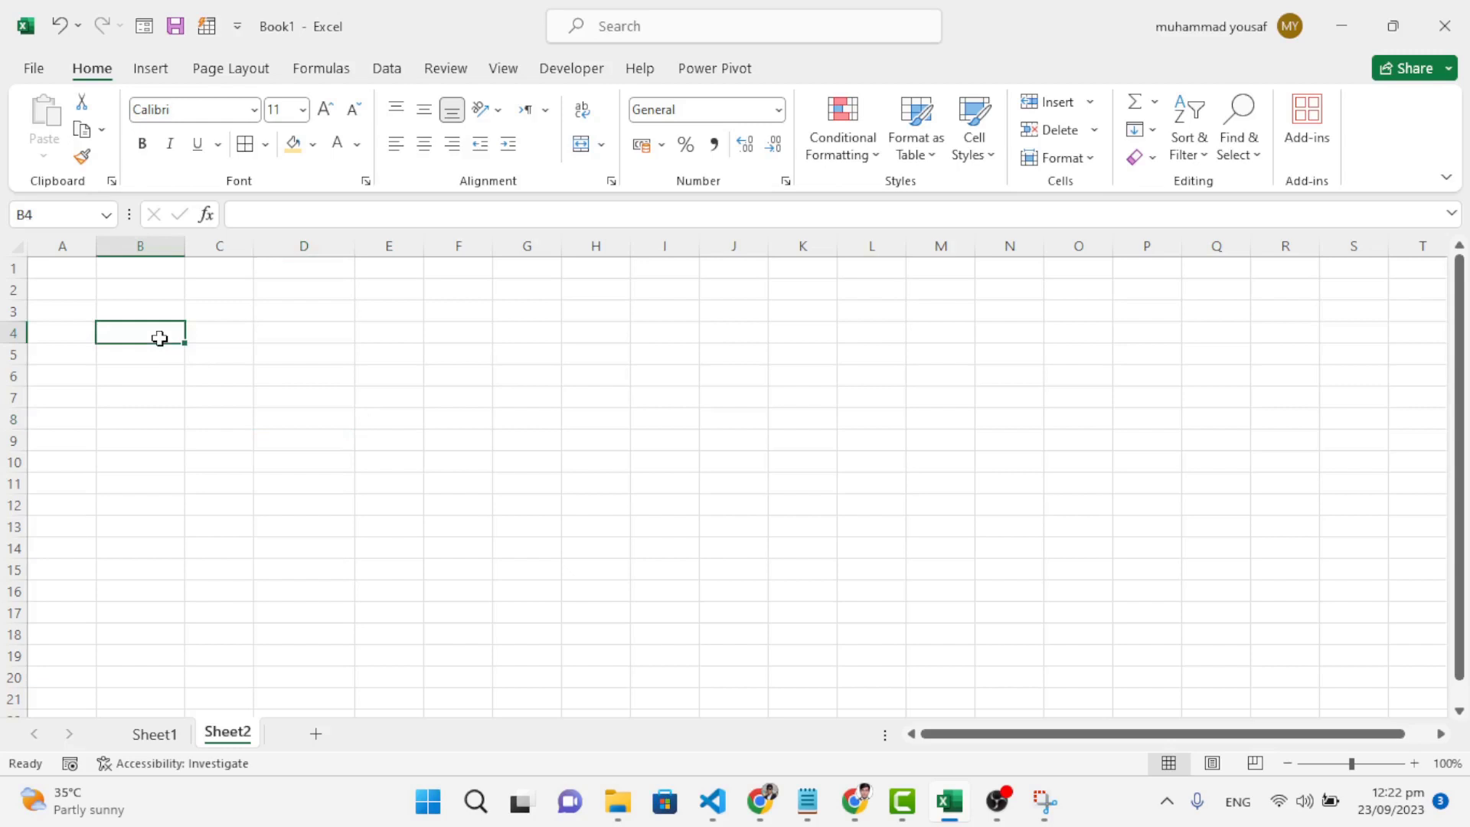
{"action": "type", "text": "Fruites"}
{"action": "key", "text": "BackSpace"}
{"action": "key", "text": "BackSpace"}
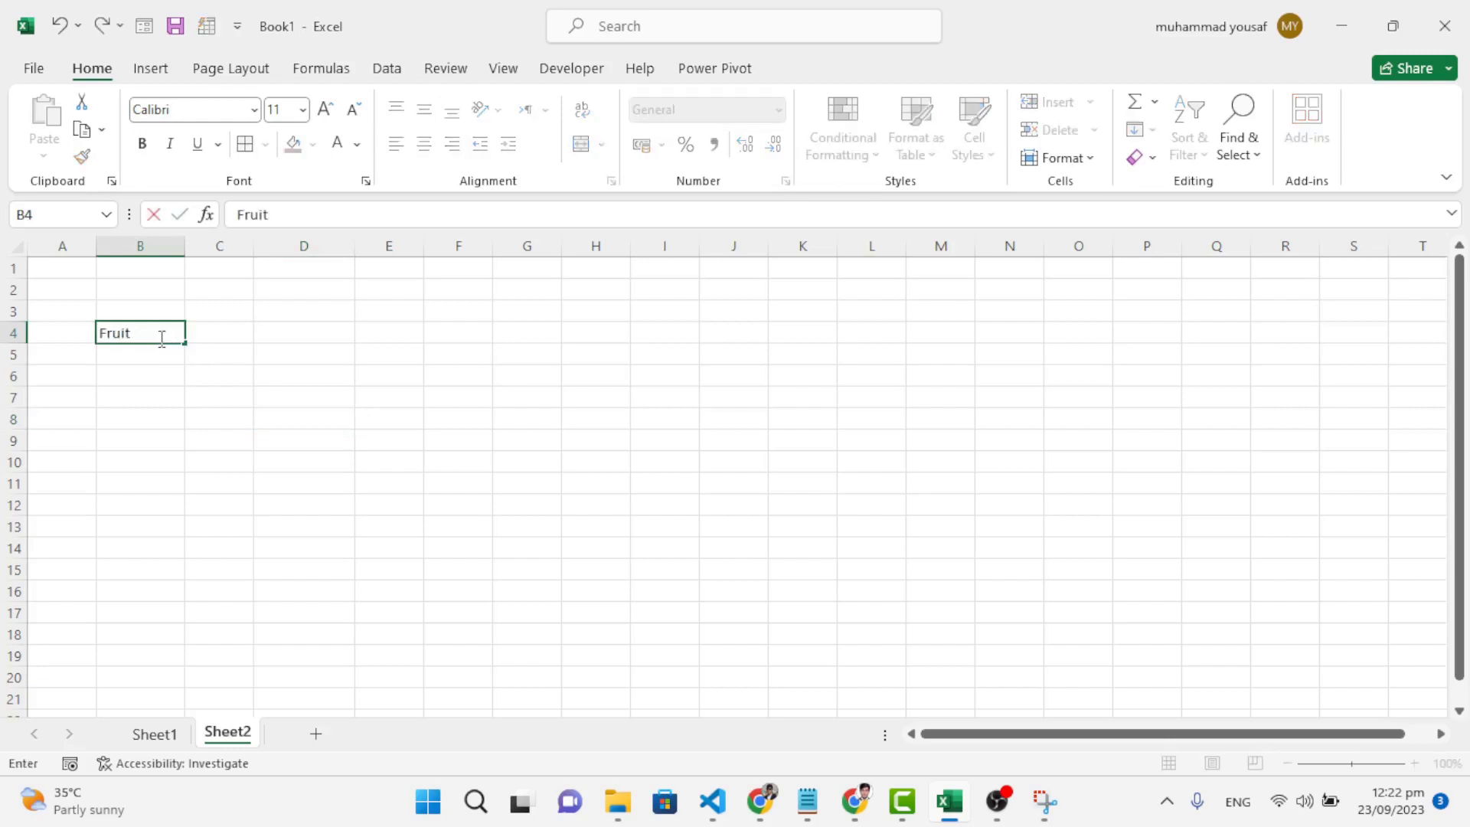
{"action": "key", "text": "Tab"}
{"action": "key", "text": "Tab"}
{"action": "key", "text": "Tab"}
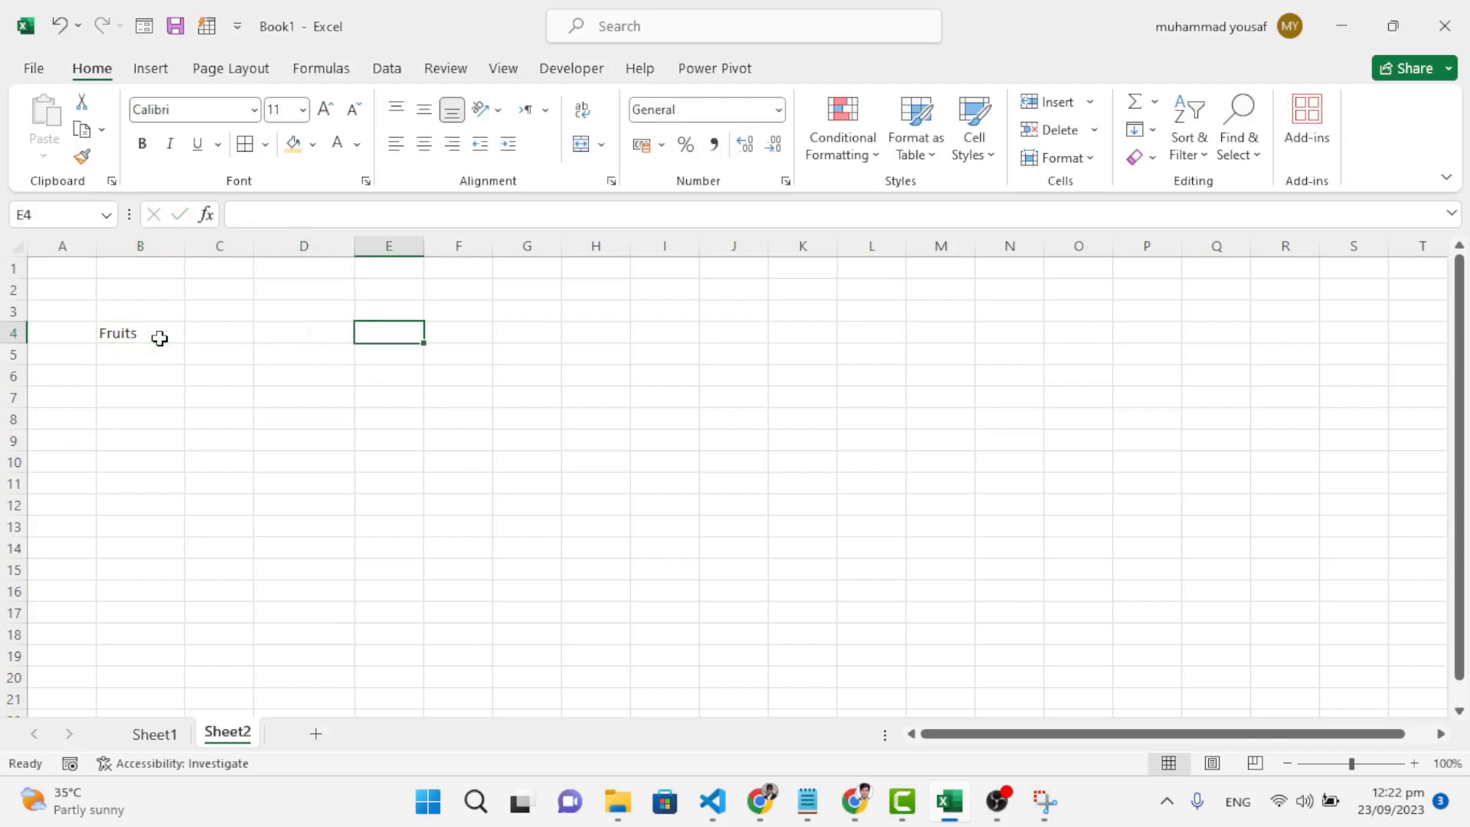
{"action": "key", "text": "Left"}
{"action": "type", "text": "Vegetables"}
{"action": "key", "text": "Return"}
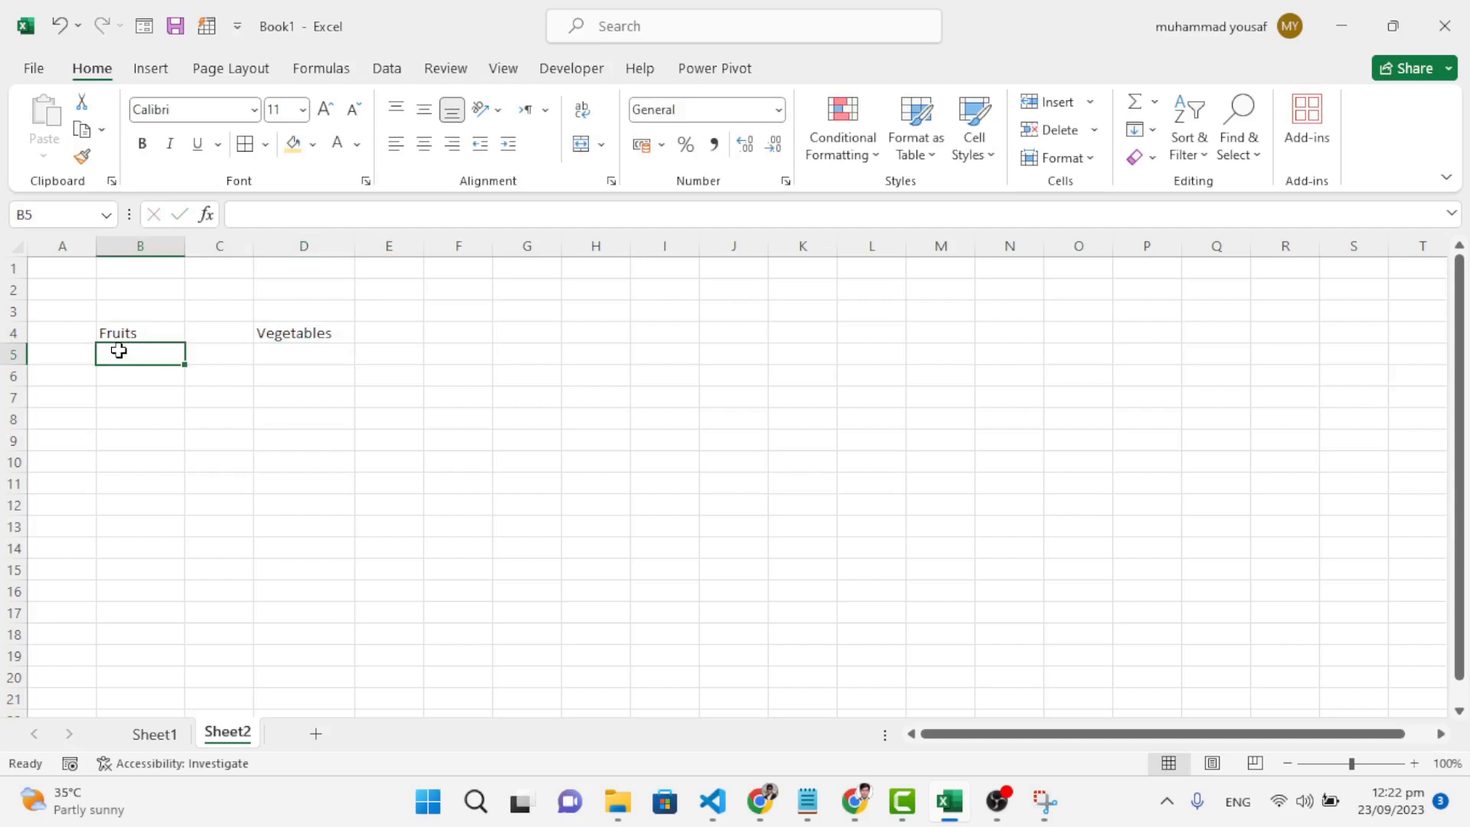
Step: List Melon, Grapes and Apple under the Fruits header
{"action": "type", "text": "Melon"}
{"action": "key", "text": "Return"}
{"action": "type", "text": "Grapes"}
{"action": "key", "text": "Return"}
{"action": "type", "text": "Apple"}
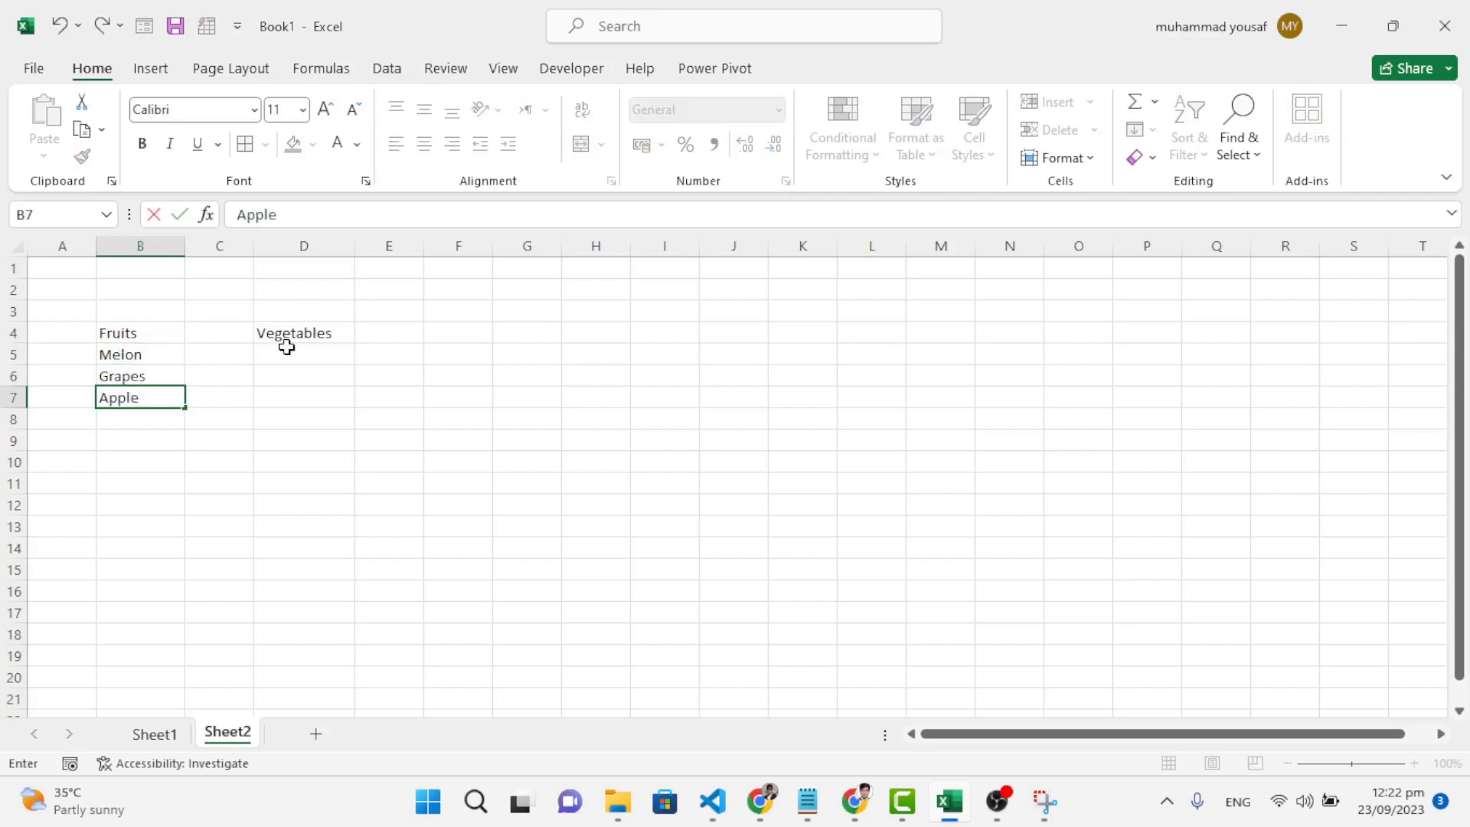
{"action": "left_click", "coordinate": [294, 353]}
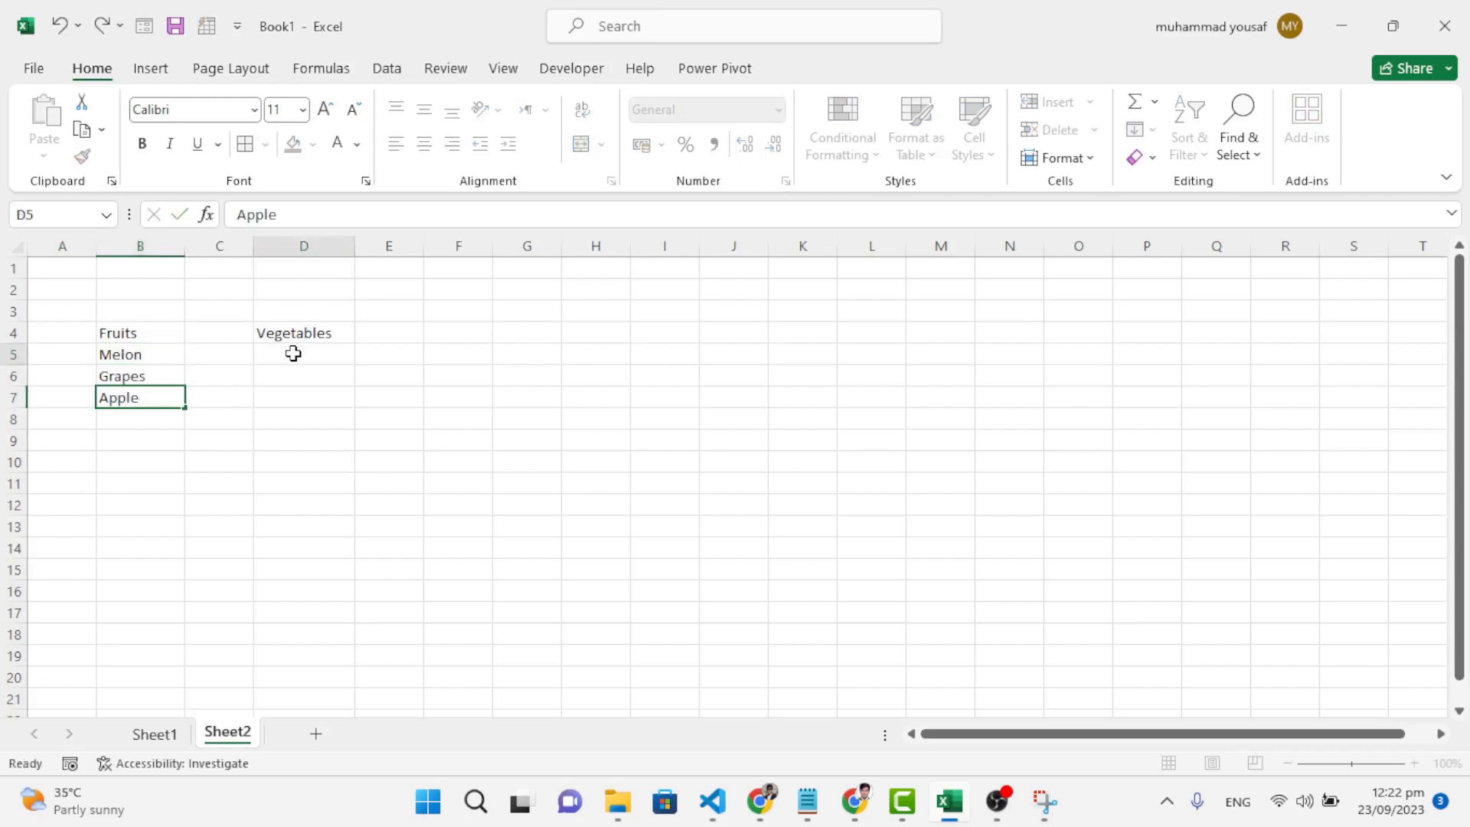
Step: List Onion, Garlic, Cauliflower and Tomato under the Vegetables header
{"action": "type", "text": "Onion"}
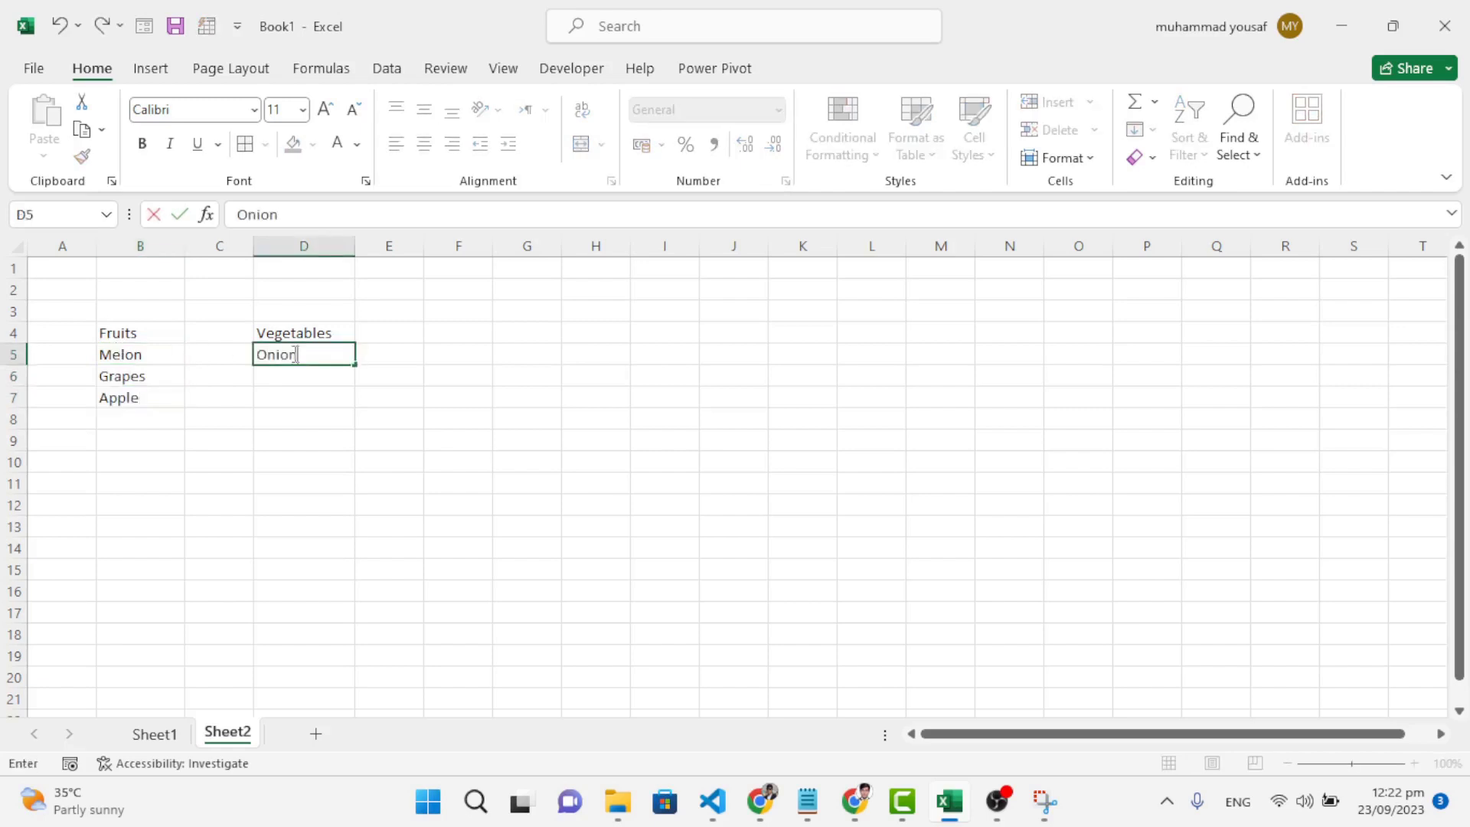
{"action": "key", "text": "Return"}
{"action": "type", "text": "Garlic"}
{"action": "key", "text": "Return"}
{"action": "type", "text": "Caul"}
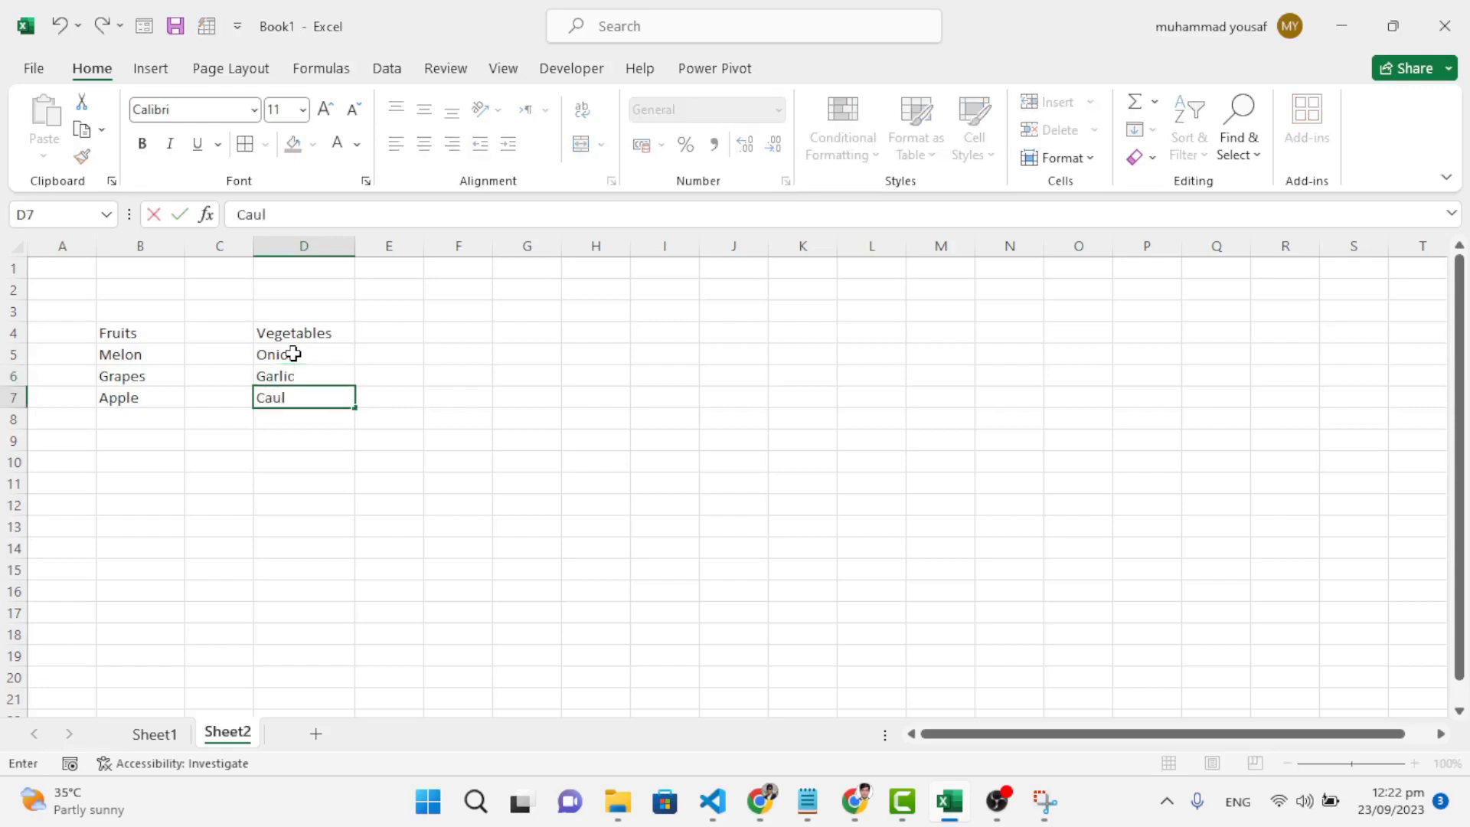
{"action": "type", "text": "iflower"}
{"action": "key", "text": "Return"}
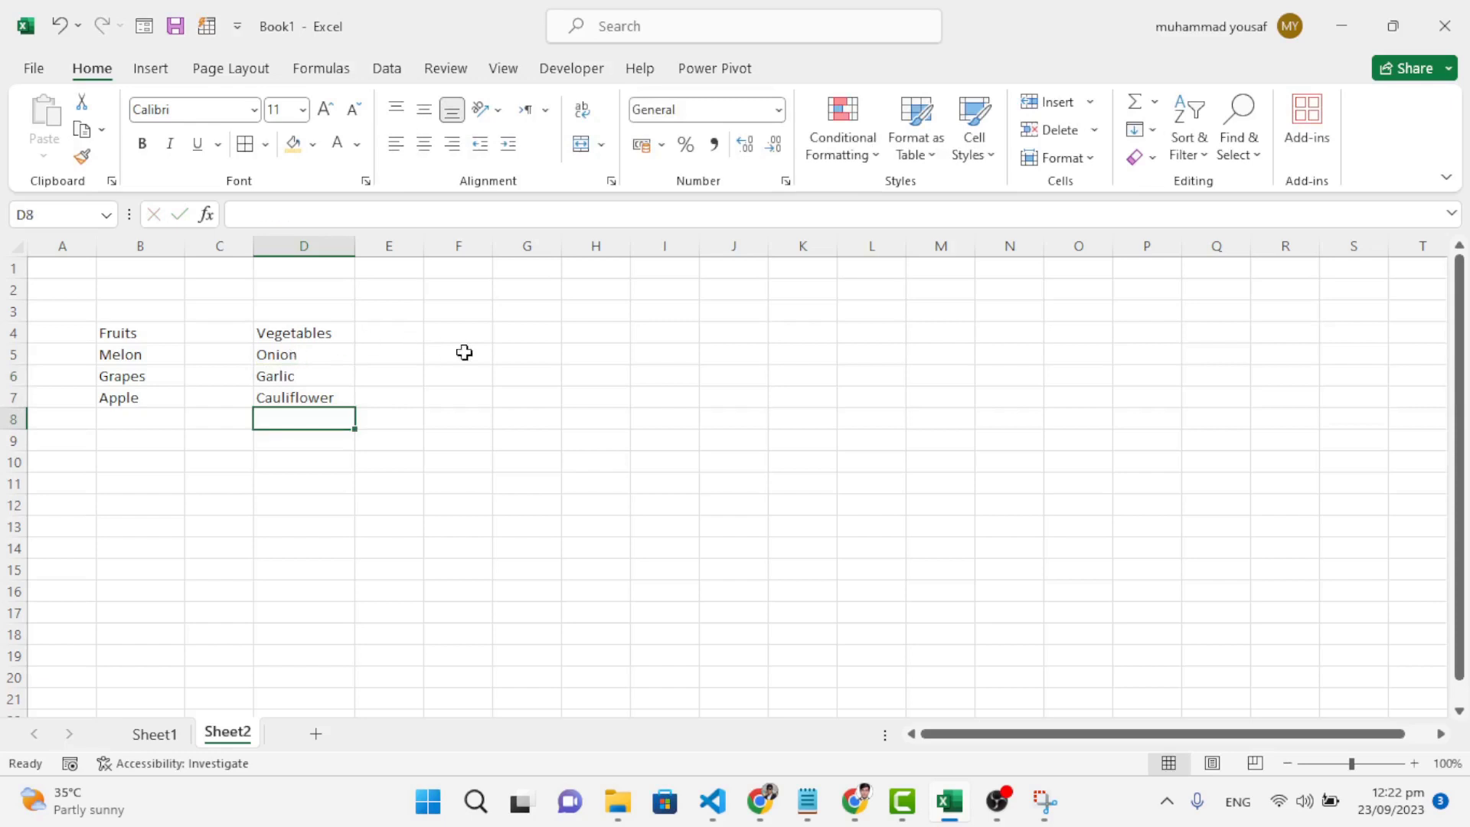
{"action": "type", "text": "Tomato"}
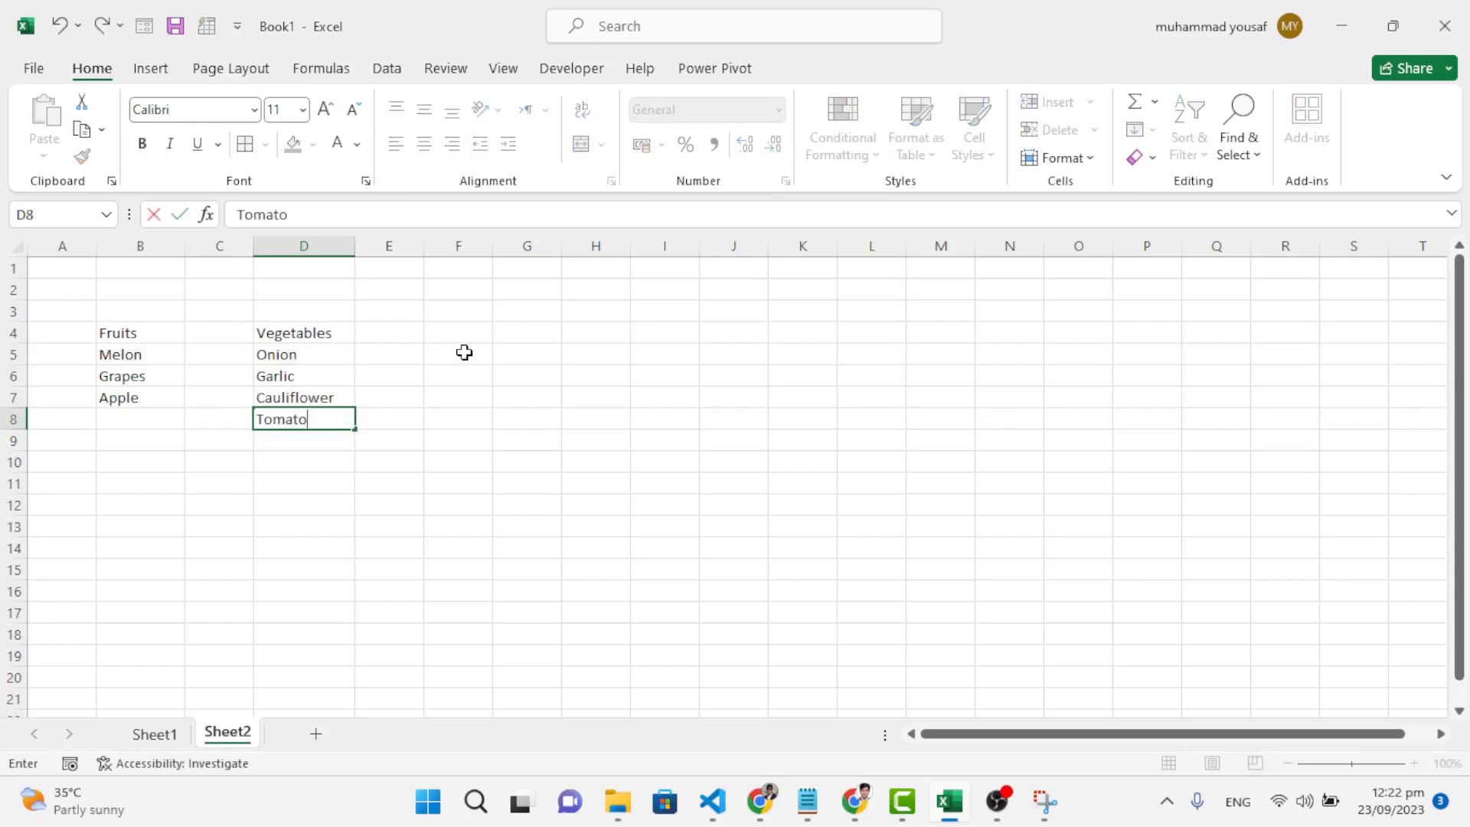
{"action": "left_click", "coordinate": [462, 360]}
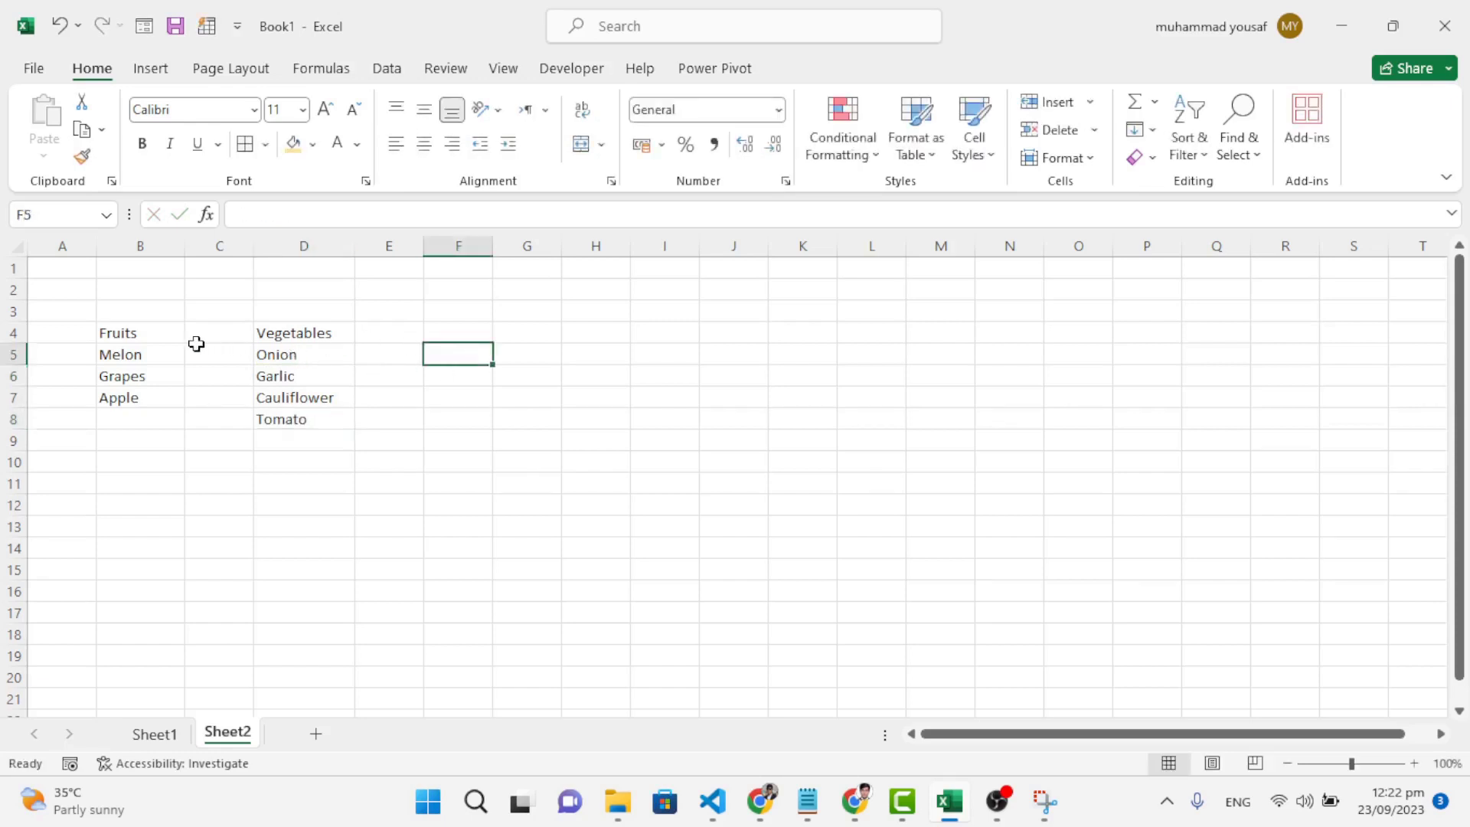
Step: Turn the Fruits list B4:B7 into a table with a header row
{"action": "left_click_drag", "start_coordinate": [137, 336], "coordinate": [138, 400]}
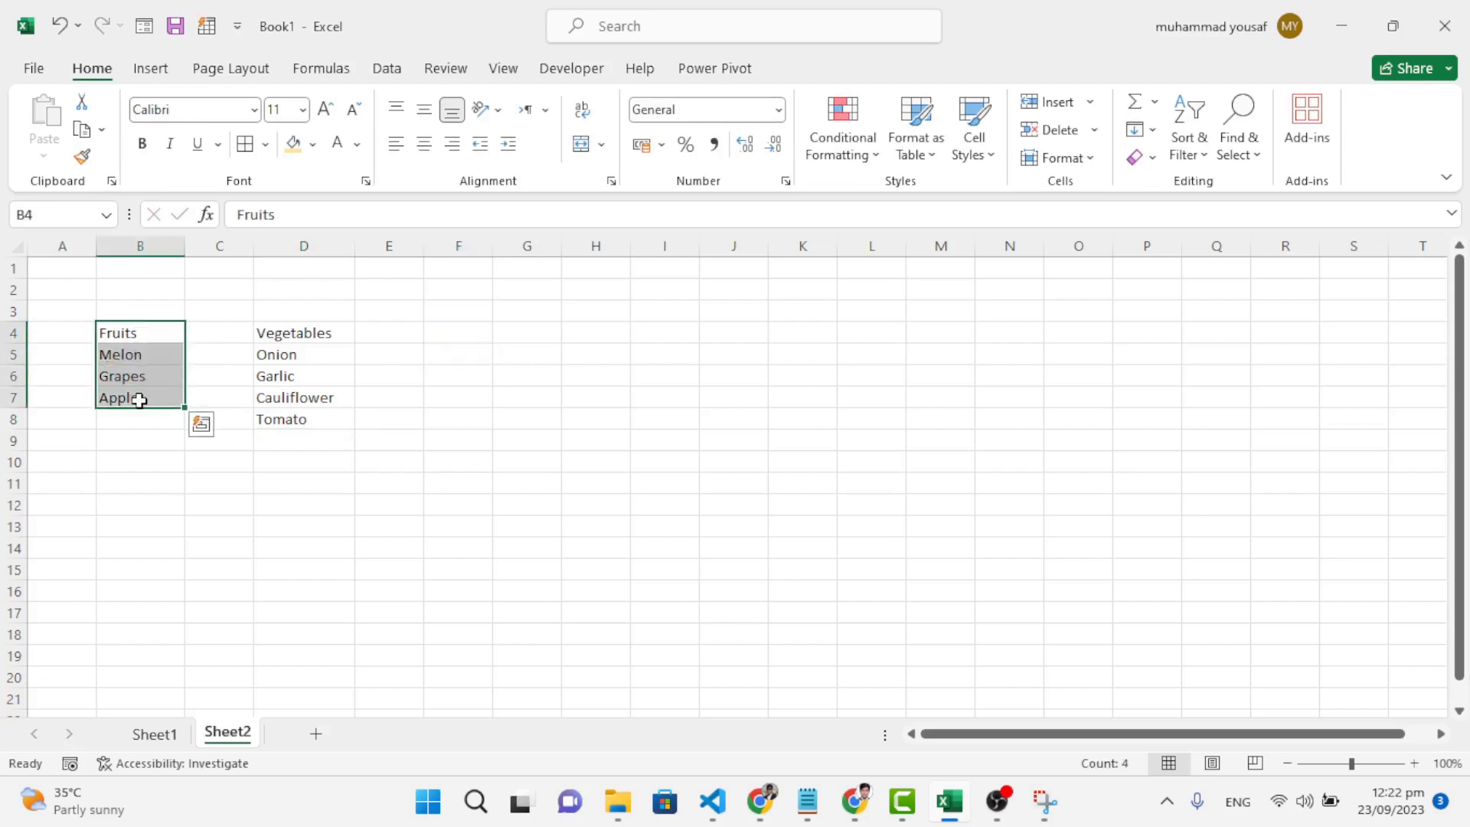
{"action": "key", "text": "ctrl+t"}
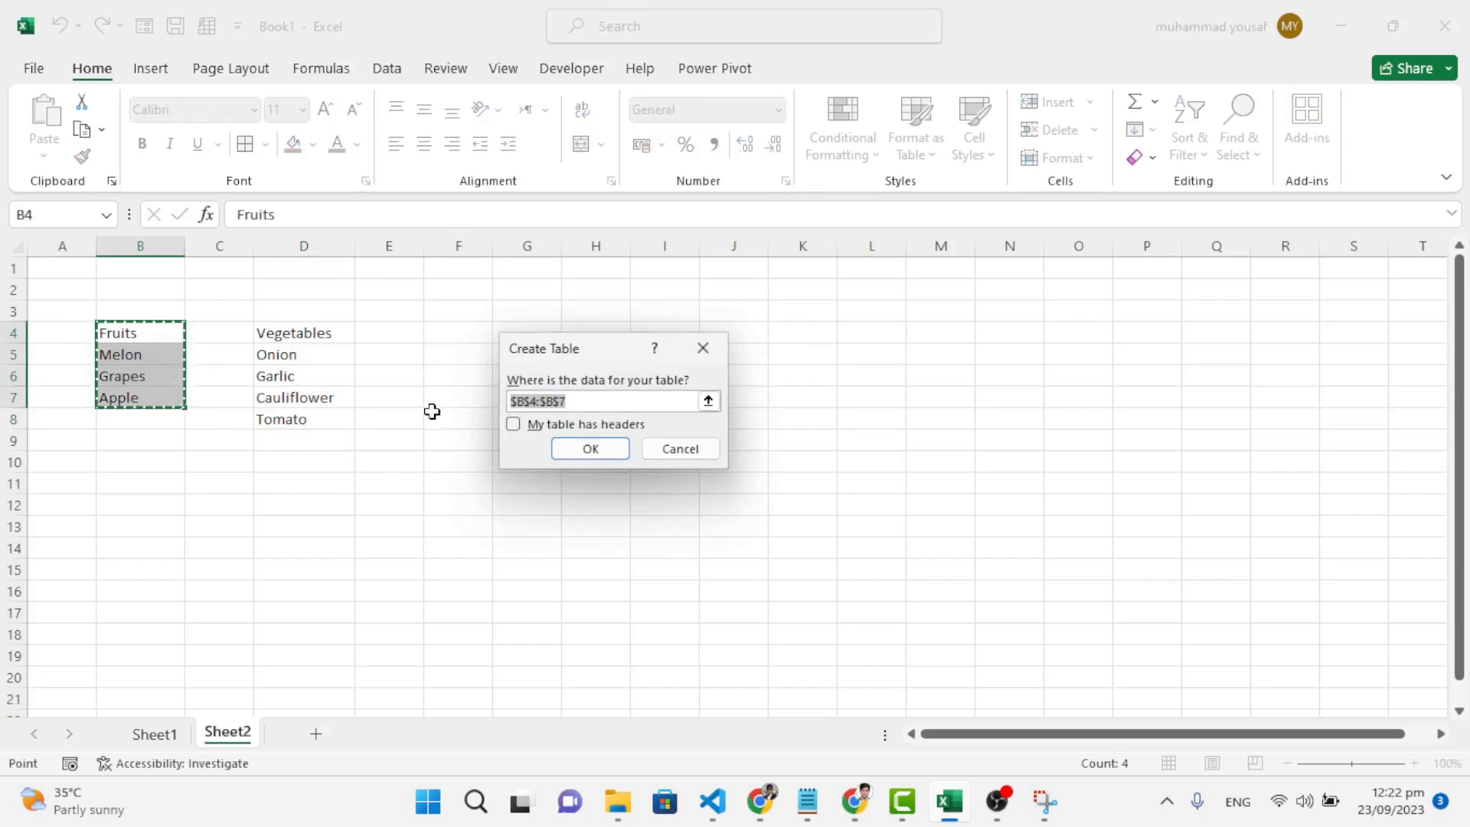
{"action": "left_click", "coordinate": [525, 427]}
{"action": "left_click", "coordinate": [584, 449]}
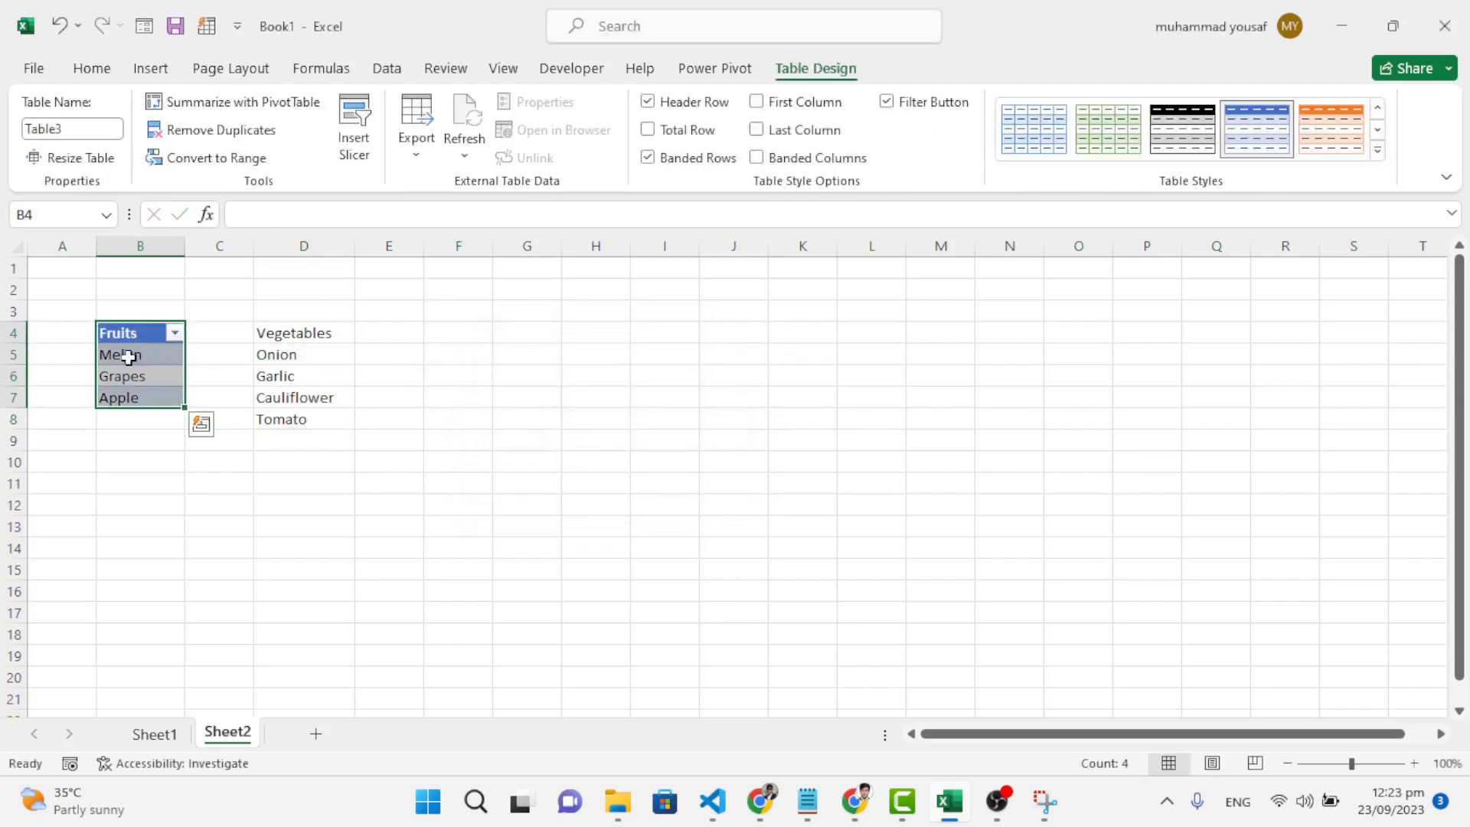
Step: Make the Vegetables list D4:D8 a table with headers and a black style
{"action": "left_click_drag", "start_coordinate": [277, 338], "coordinate": [288, 411]}
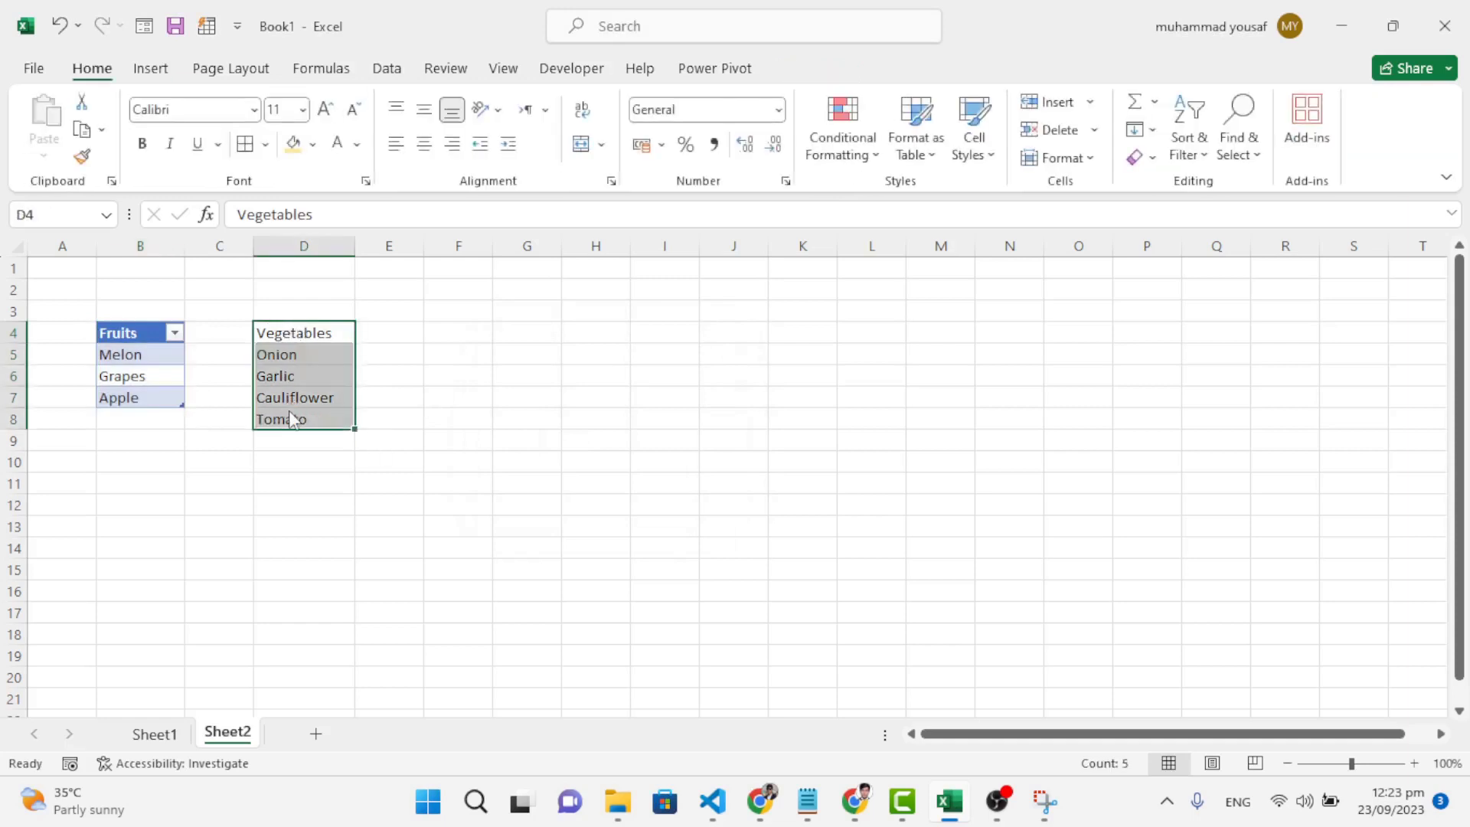
{"action": "key", "text": "ctrl+t"}
{"action": "left_click", "coordinate": [513, 424]}
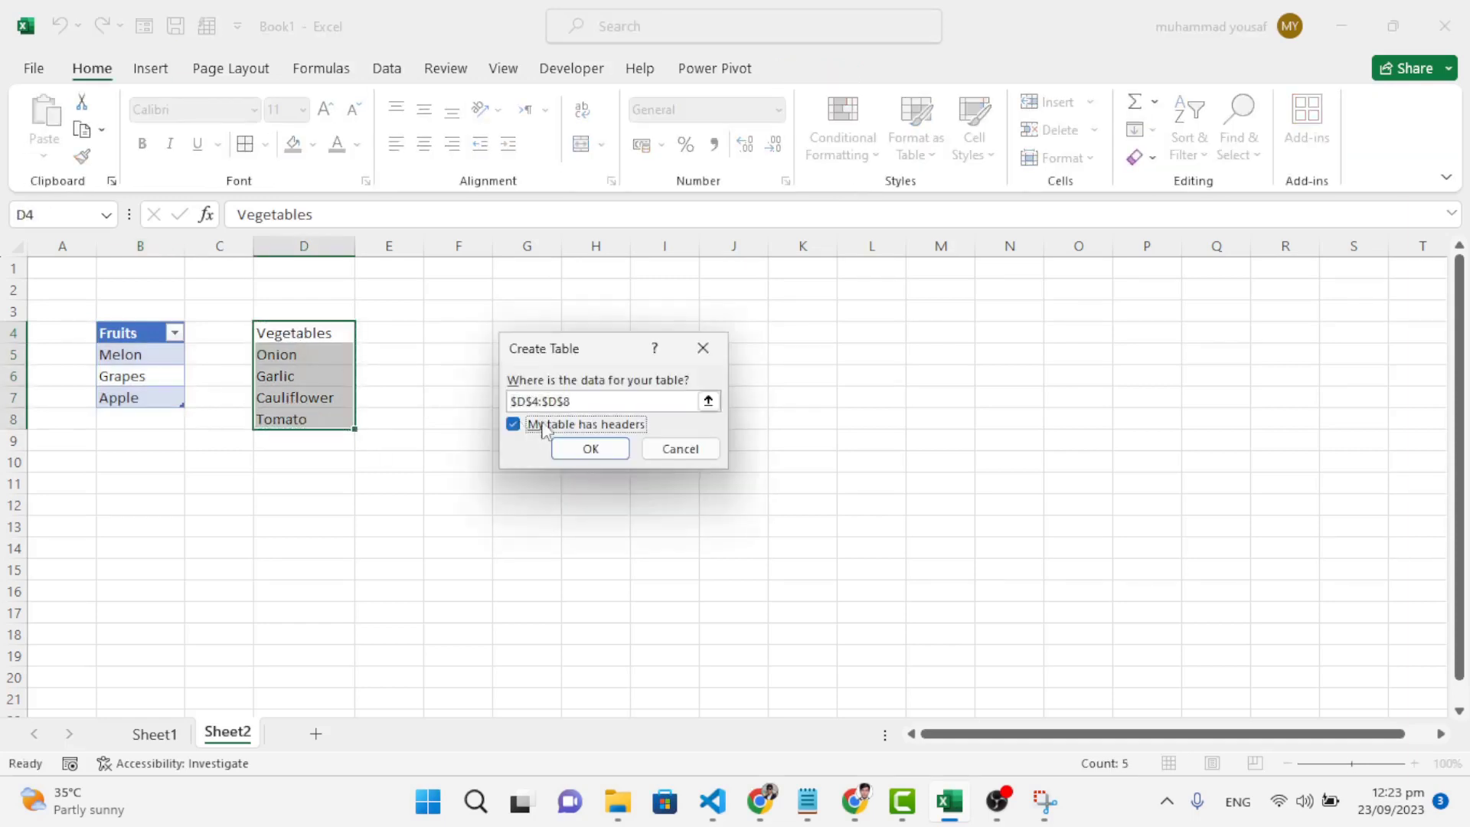
{"action": "left_click", "coordinate": [589, 448]}
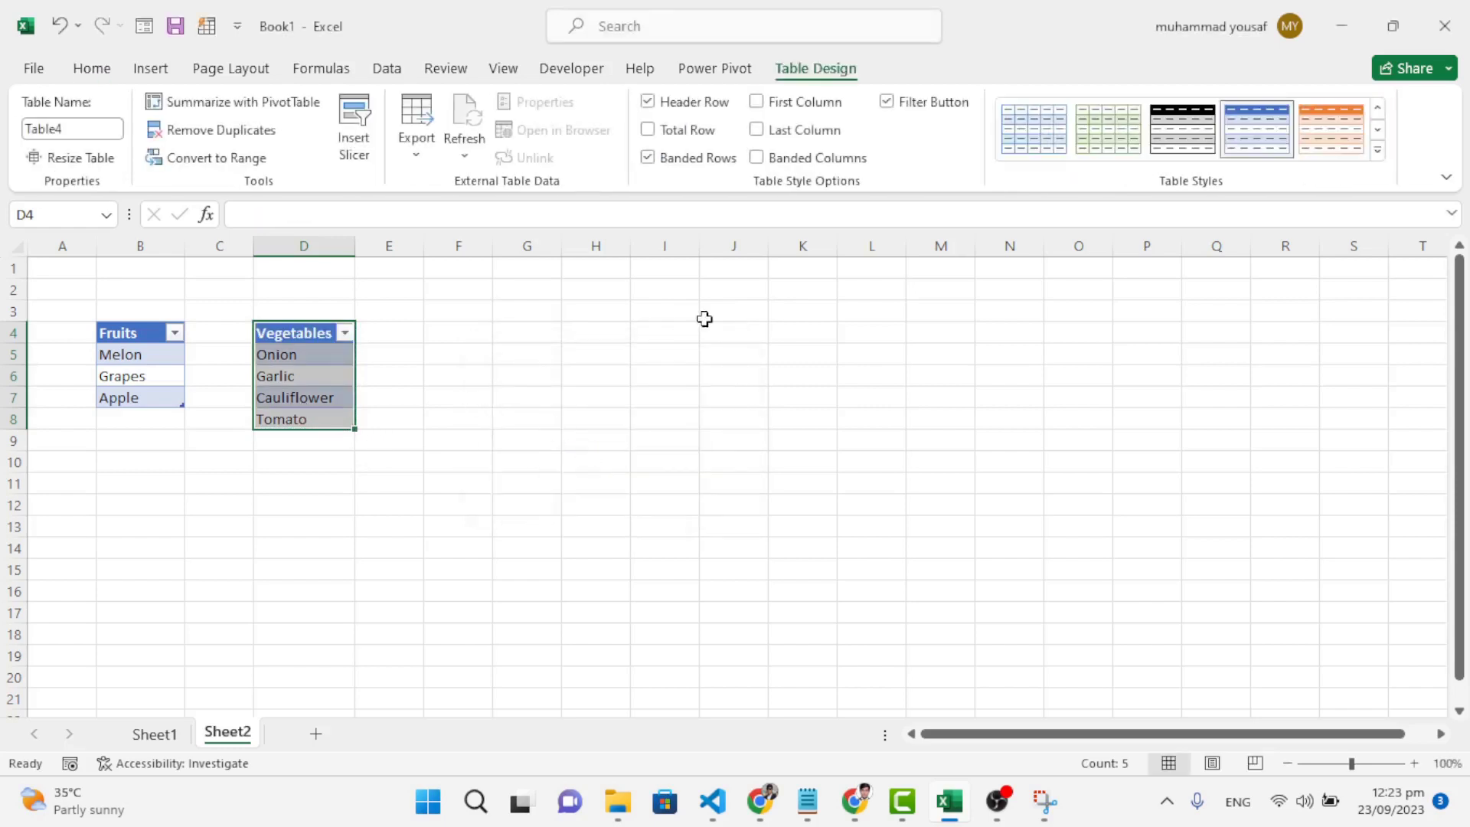
{"action": "left_click", "coordinate": [1199, 136]}
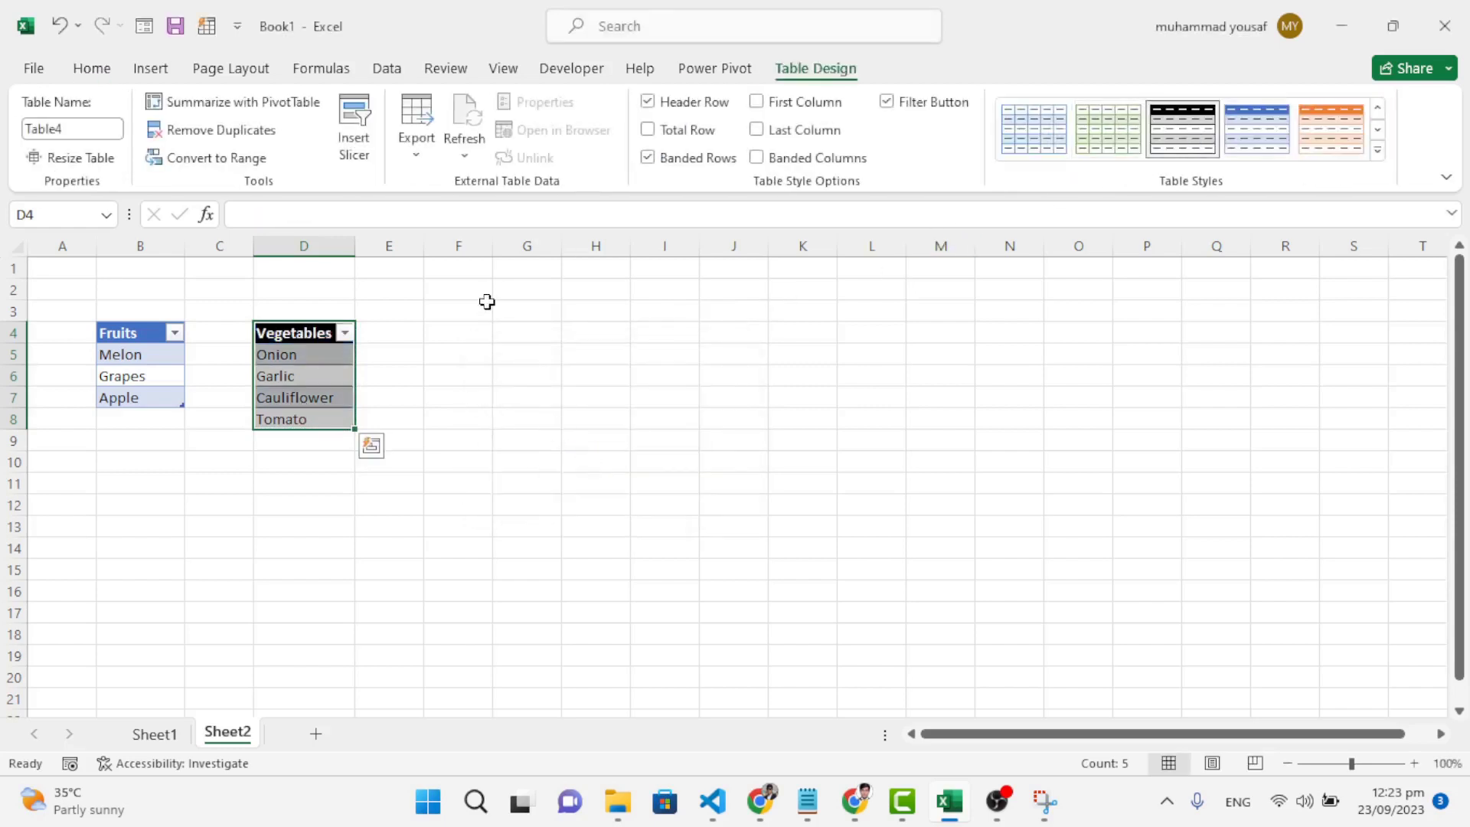
Step: Select the whole Fruits table B4:B7
{"action": "left_click_drag", "start_coordinate": [122, 334], "coordinate": [129, 345]}
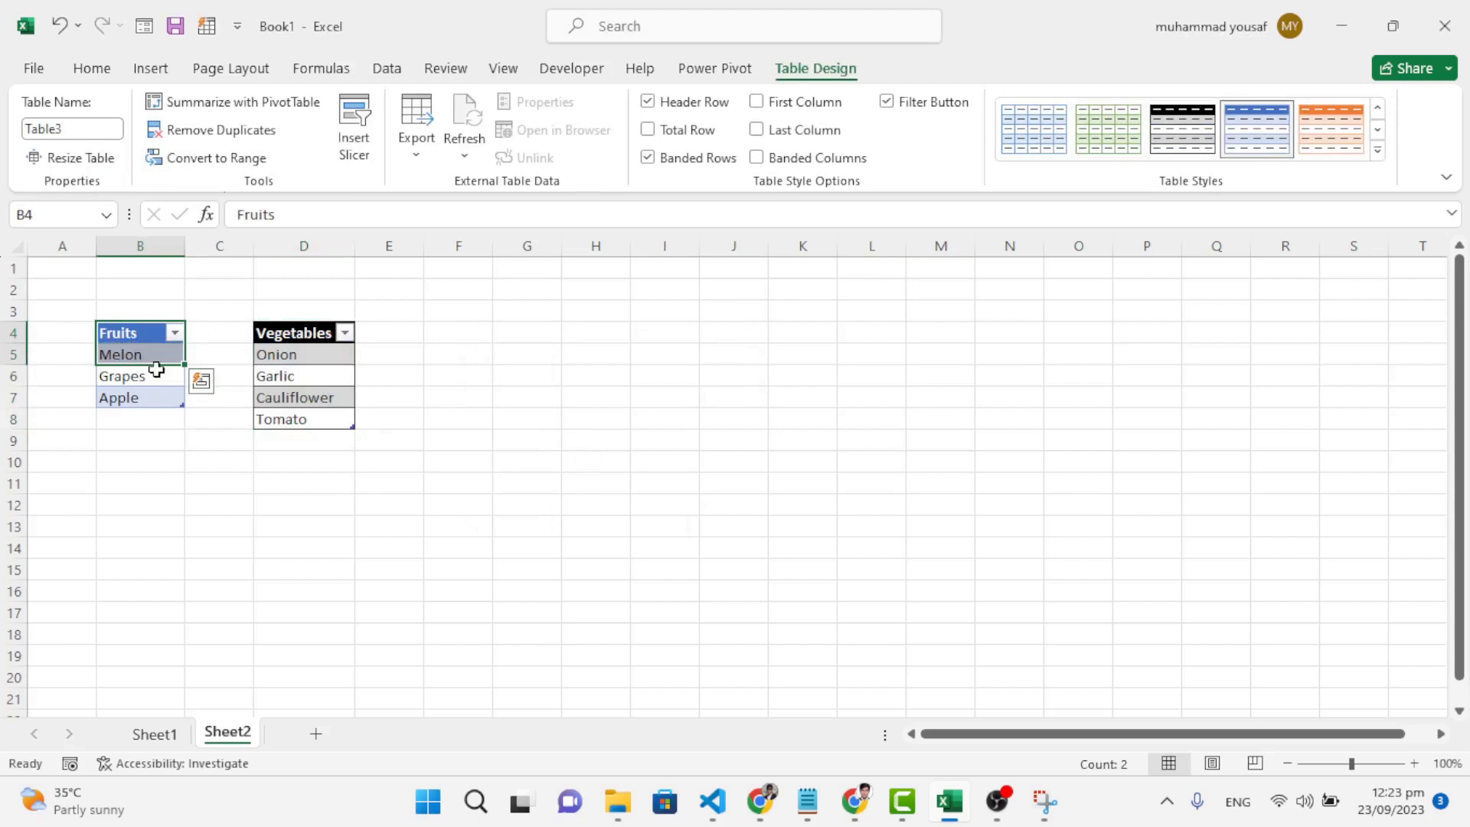
{"action": "left_click", "coordinate": [149, 376]}
{"action": "left_click", "coordinate": [129, 354]}
{"action": "left_click_drag", "start_coordinate": [130, 343], "coordinate": [131, 389]}
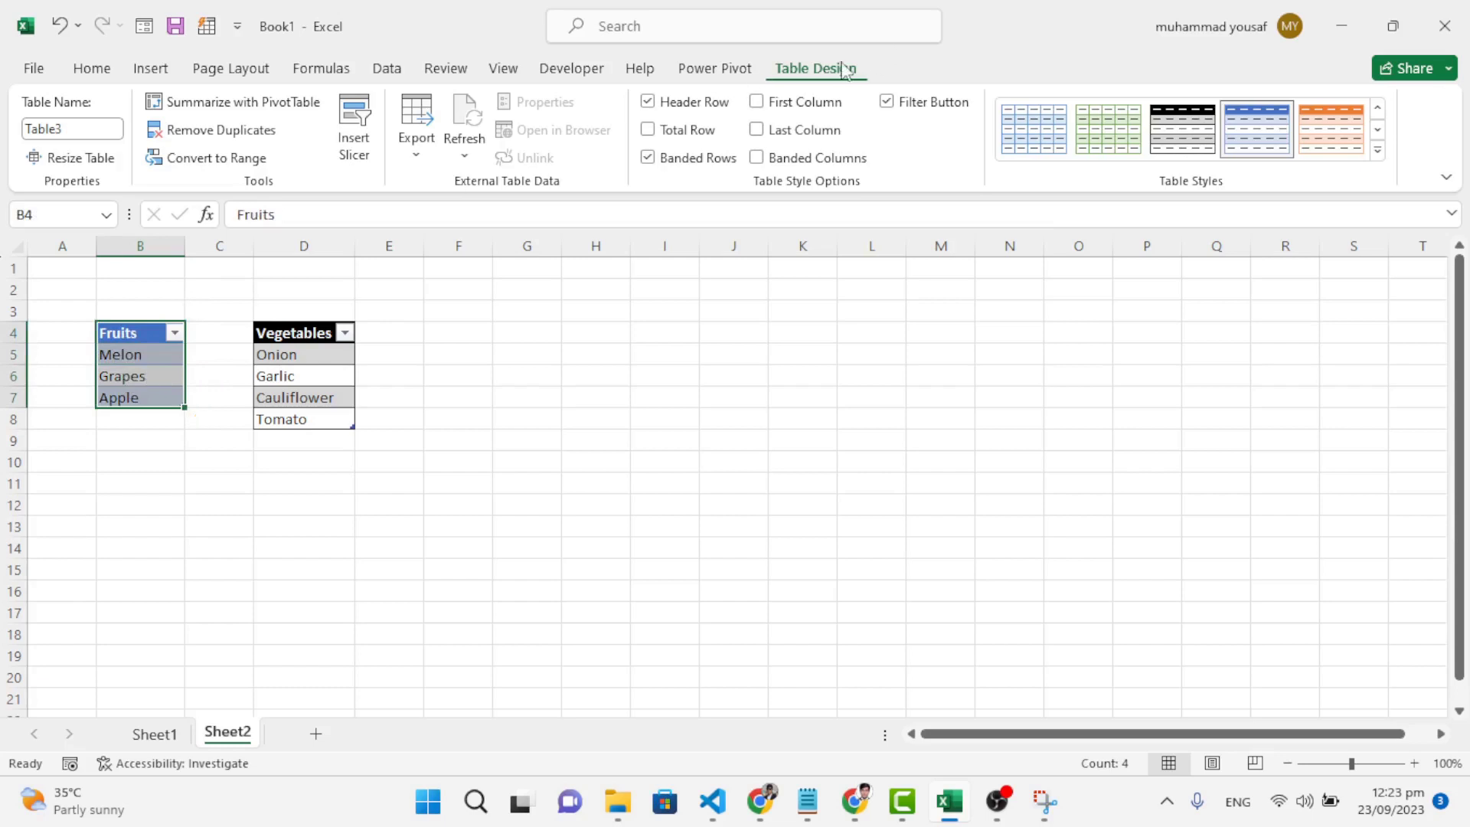
Step: Rename the table Table3 to Fruits
{"action": "left_click", "coordinate": [82, 127]}
{"action": "double_click", "coordinate": [82, 127]}
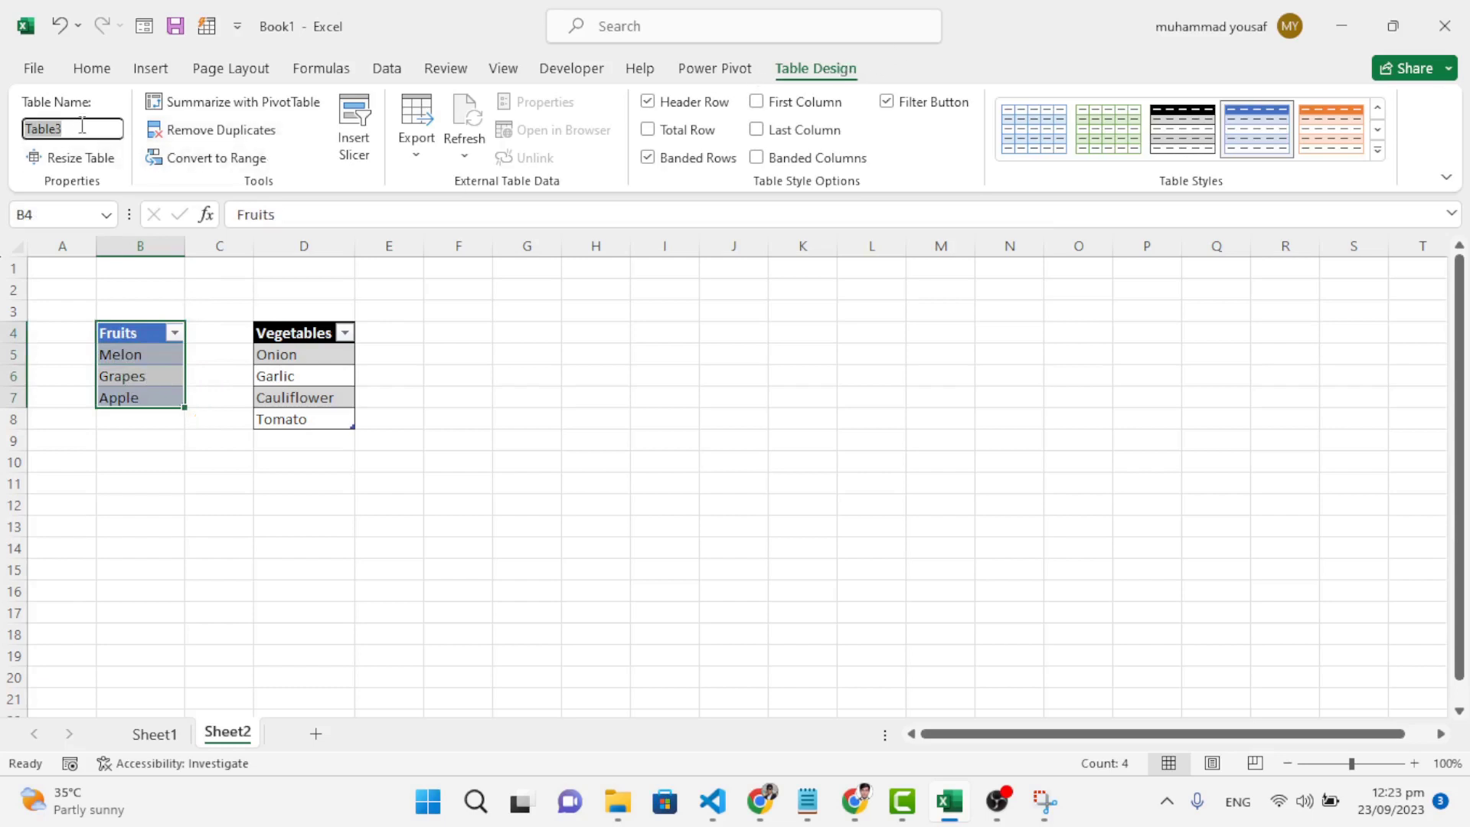
{"action": "type", "text": "Truits"}
{"action": "key", "text": "Return"}
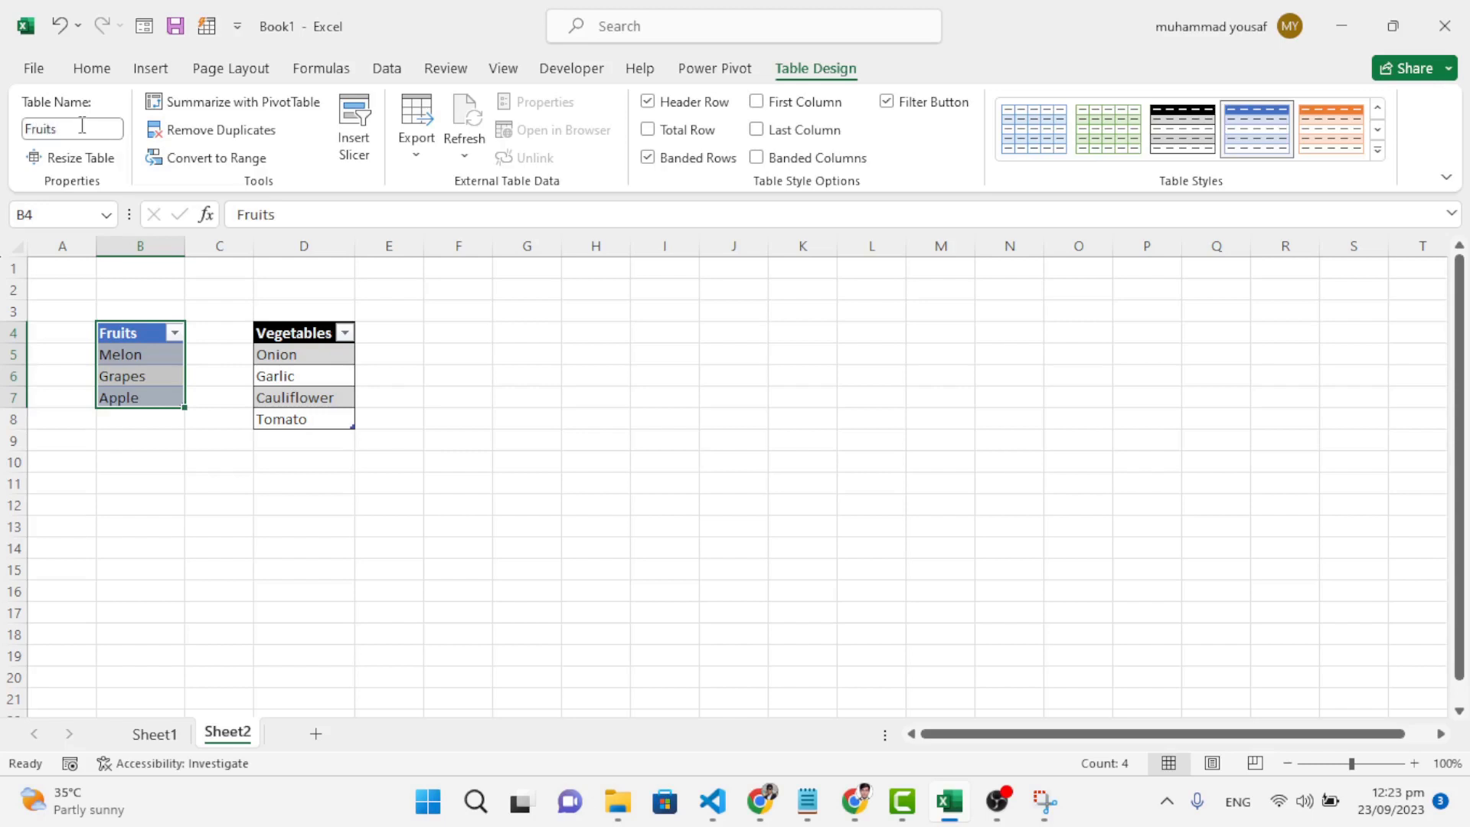
Step: Rename the column D table Table4 to Vegetables, then return to Sheet1
{"action": "left_click_drag", "start_coordinate": [296, 331], "coordinate": [299, 430]}
{"action": "left_click", "coordinate": [90, 131]}
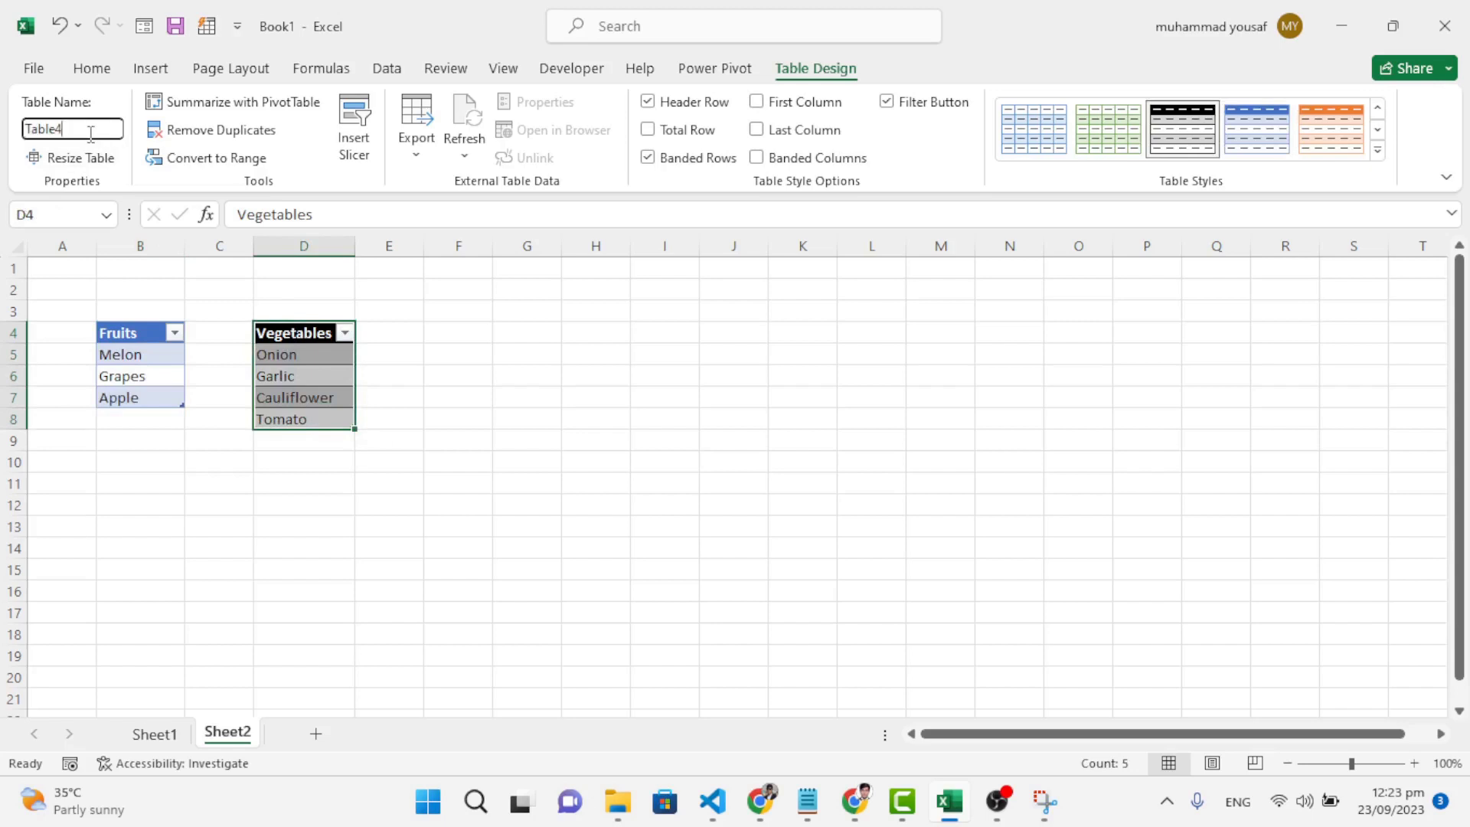
{"action": "double_click", "coordinate": [91, 131]}
{"action": "type", "text": "V"}
{"action": "key", "text": "Return"}
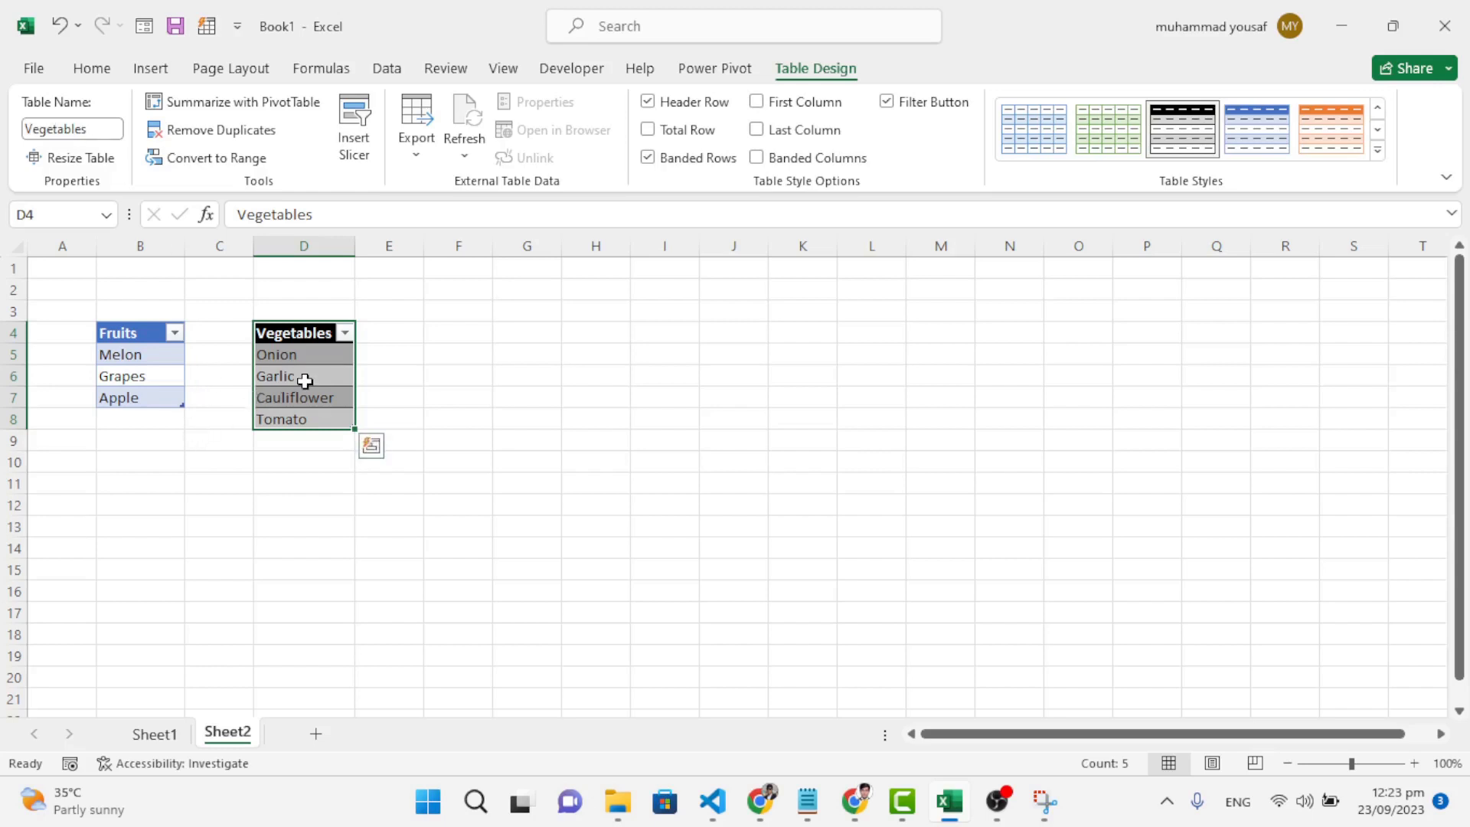
{"action": "left_click", "coordinate": [305, 380]}
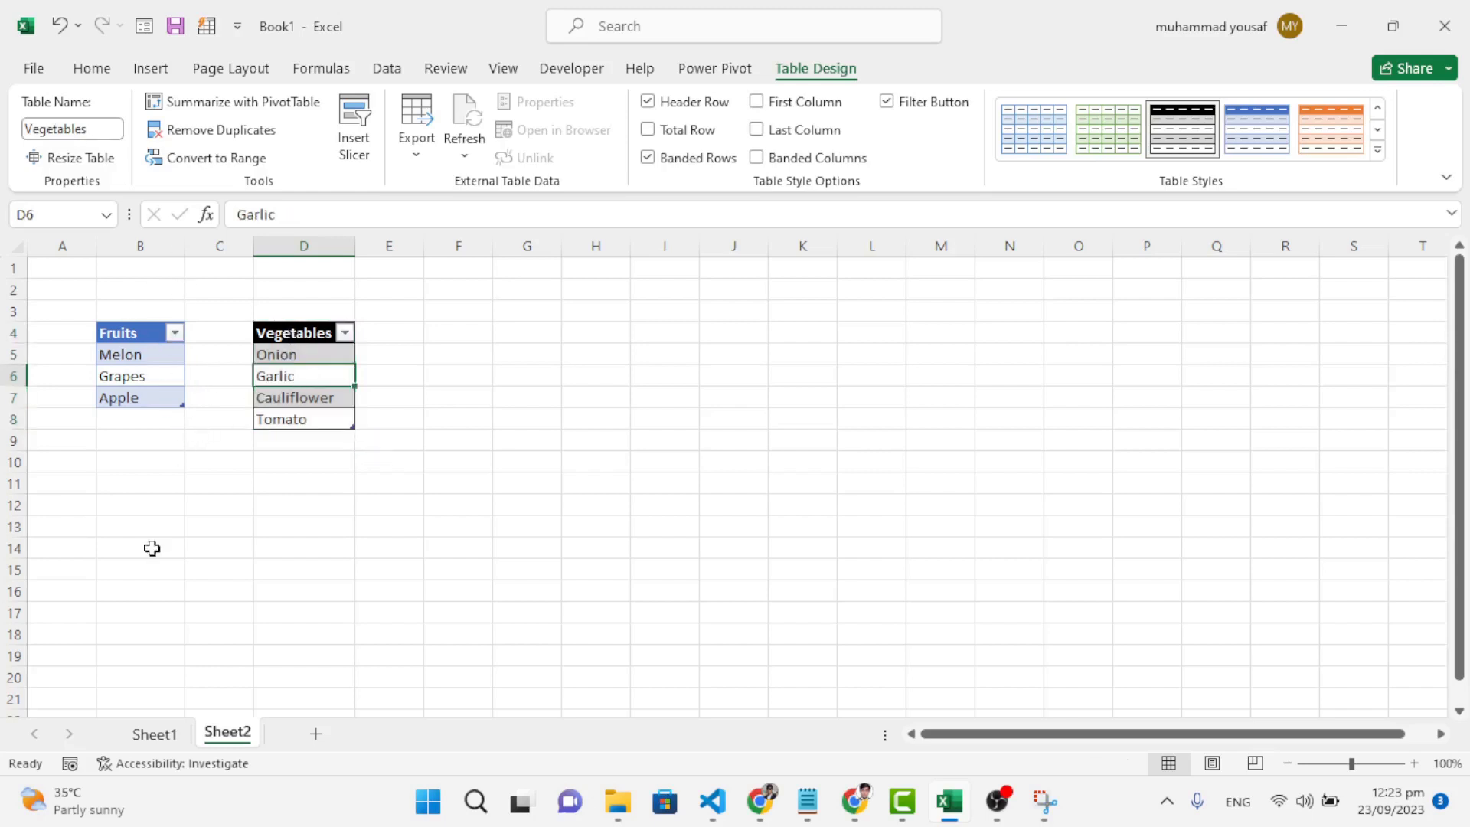
{"action": "left_click", "coordinate": [153, 739]}
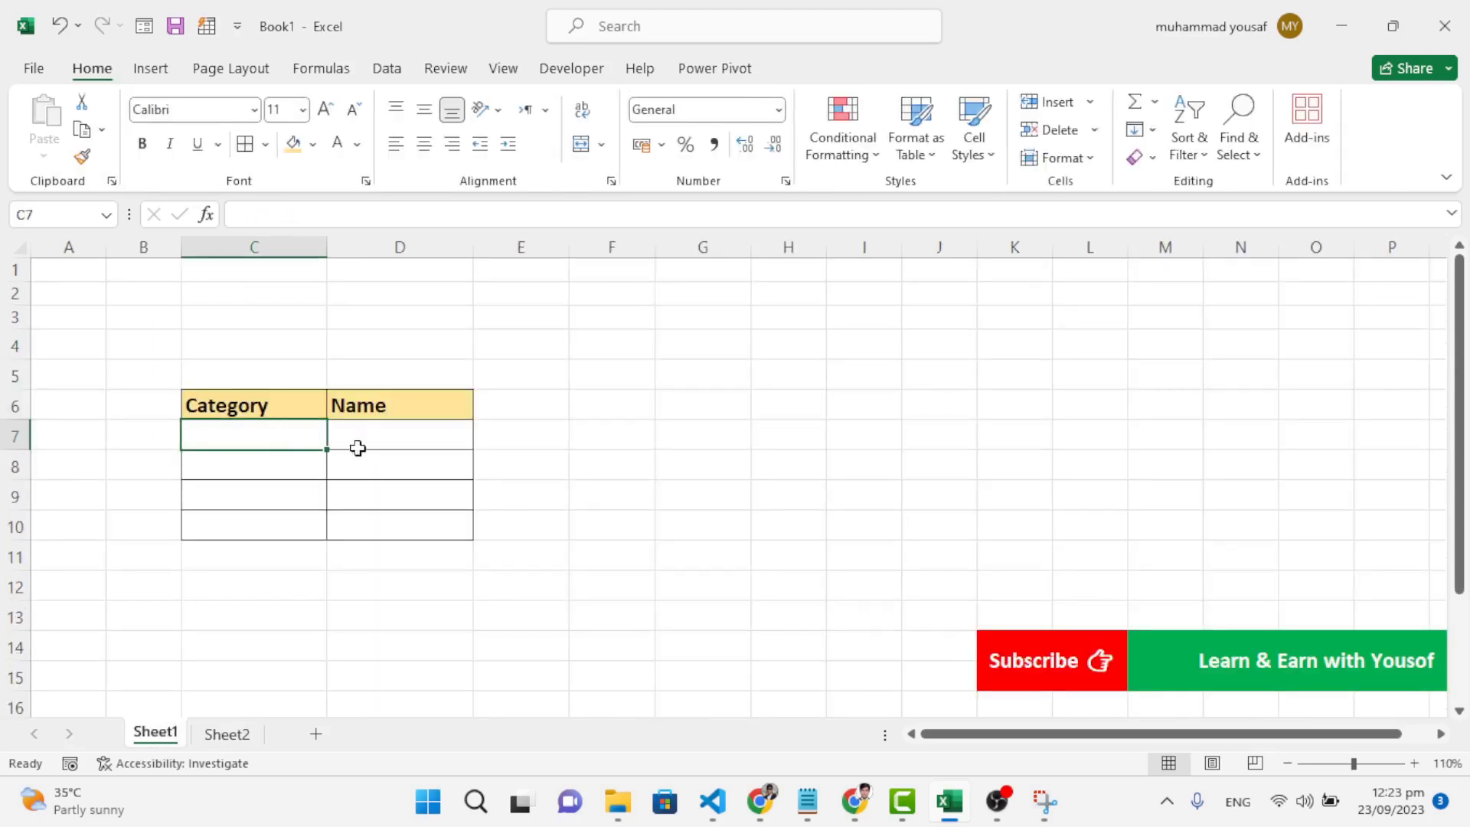
Step: Give C7:C10 list data validation with the source 'Fruits, Vegetables'
{"action": "left_click", "coordinate": [398, 457]}
{"action": "left_click", "coordinate": [288, 432]}
{"action": "left_click_drag", "start_coordinate": [285, 436], "coordinate": [275, 528]}
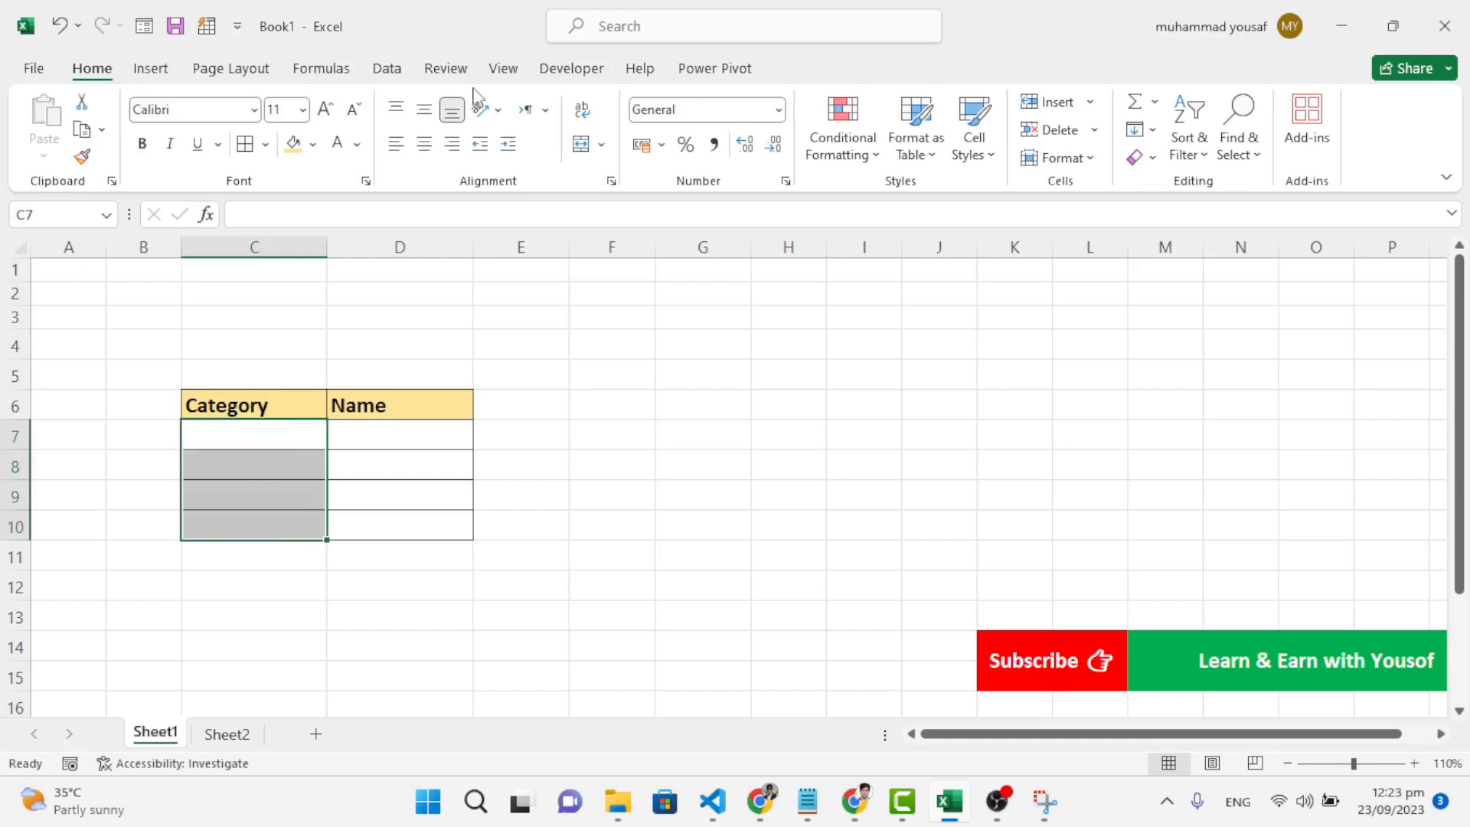
{"action": "left_click", "coordinate": [389, 71]}
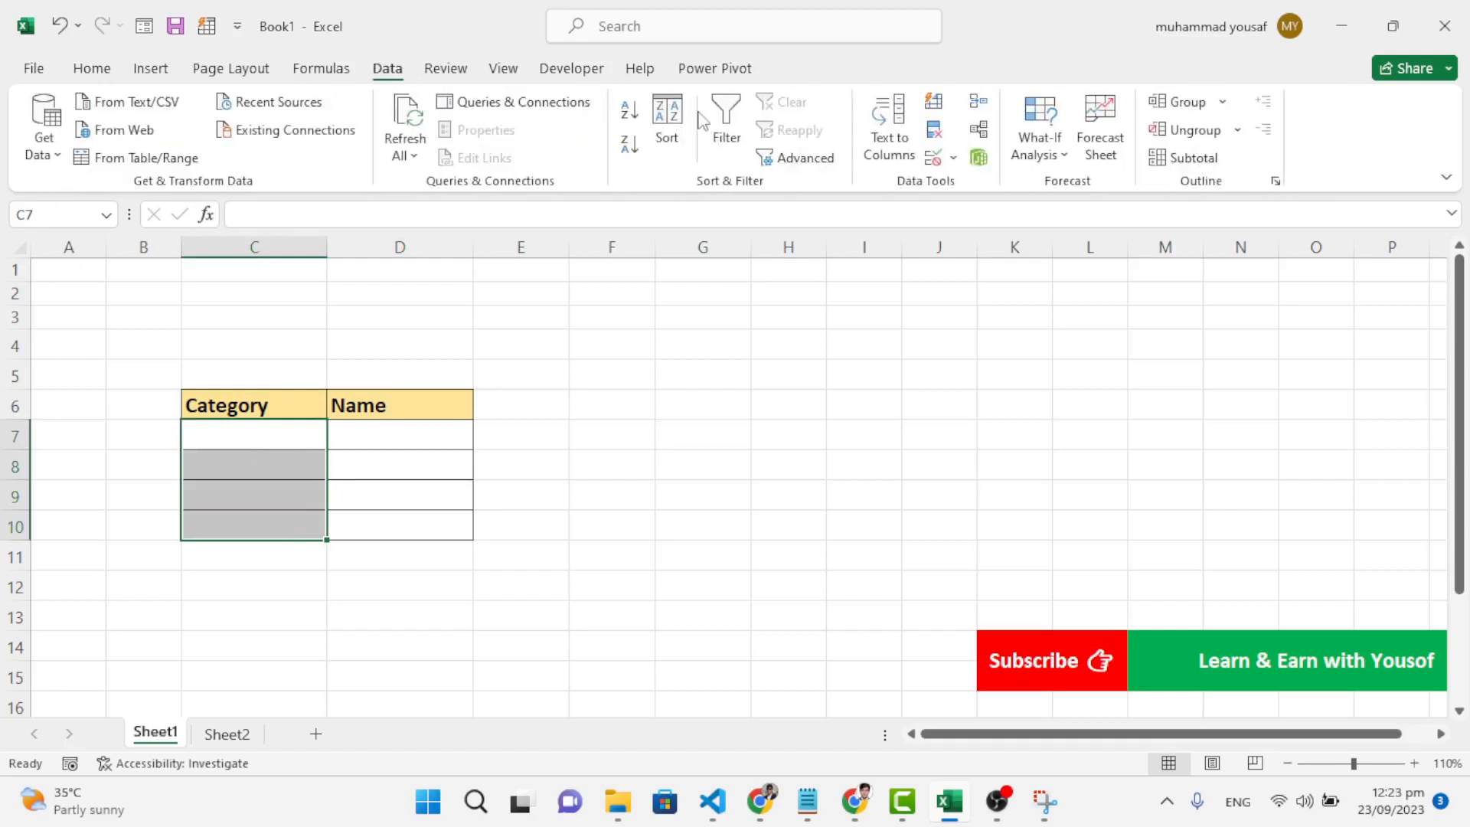
{"action": "left_click", "coordinate": [955, 161]}
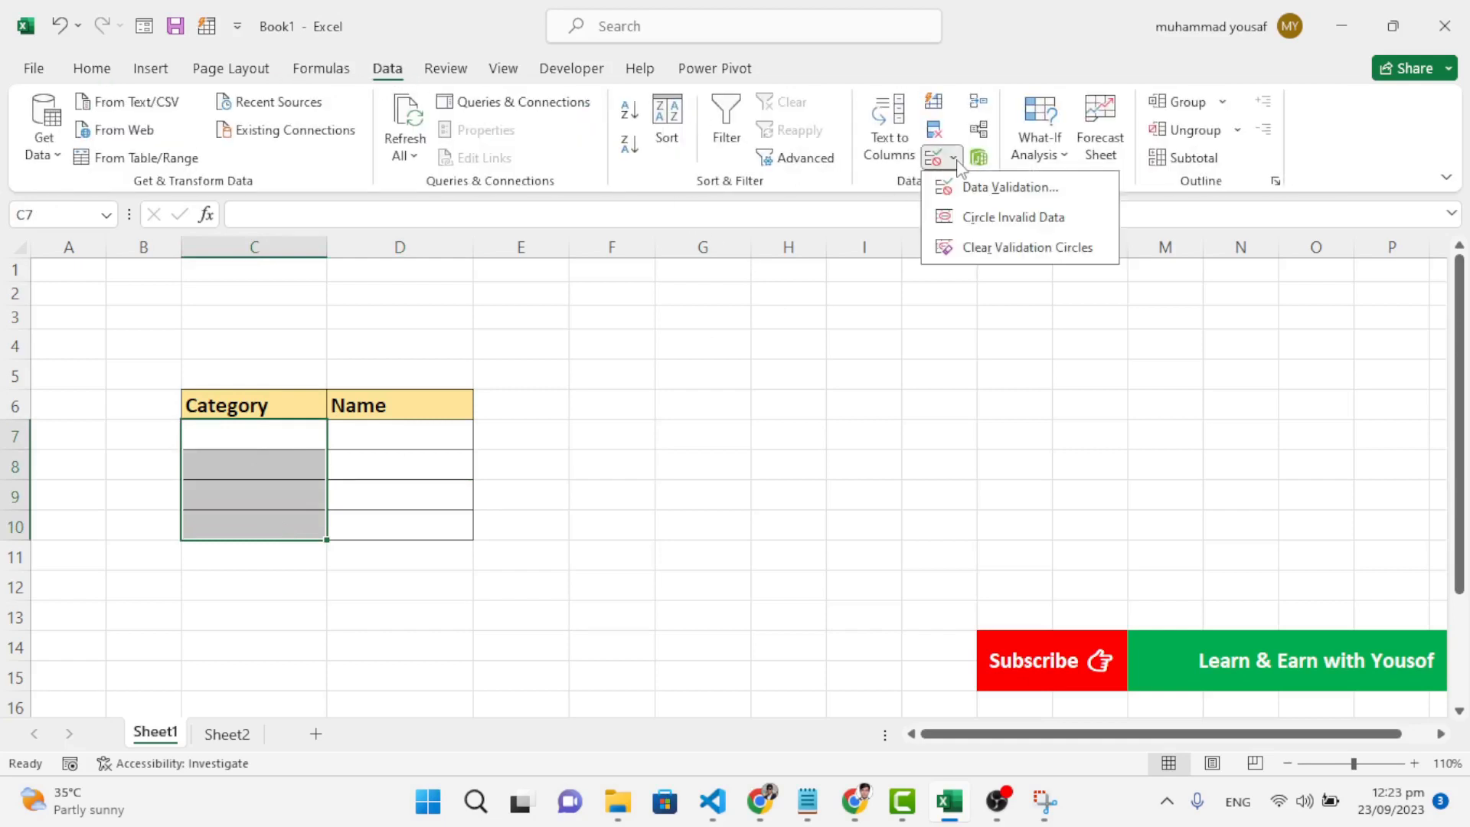
{"action": "left_click", "coordinate": [982, 191]}
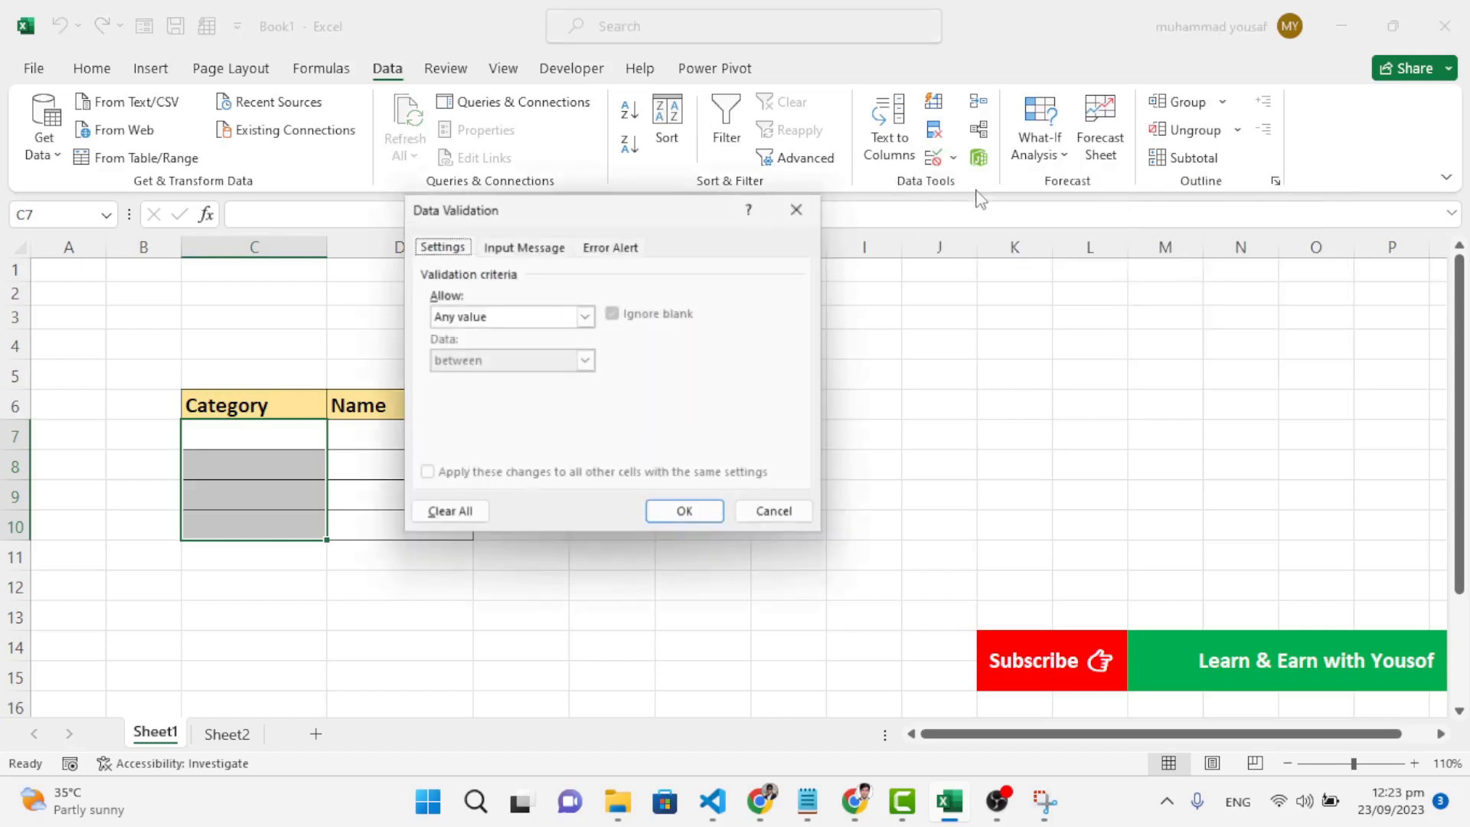
{"action": "left_click_drag", "start_coordinate": [607, 220], "coordinate": [734, 227]}
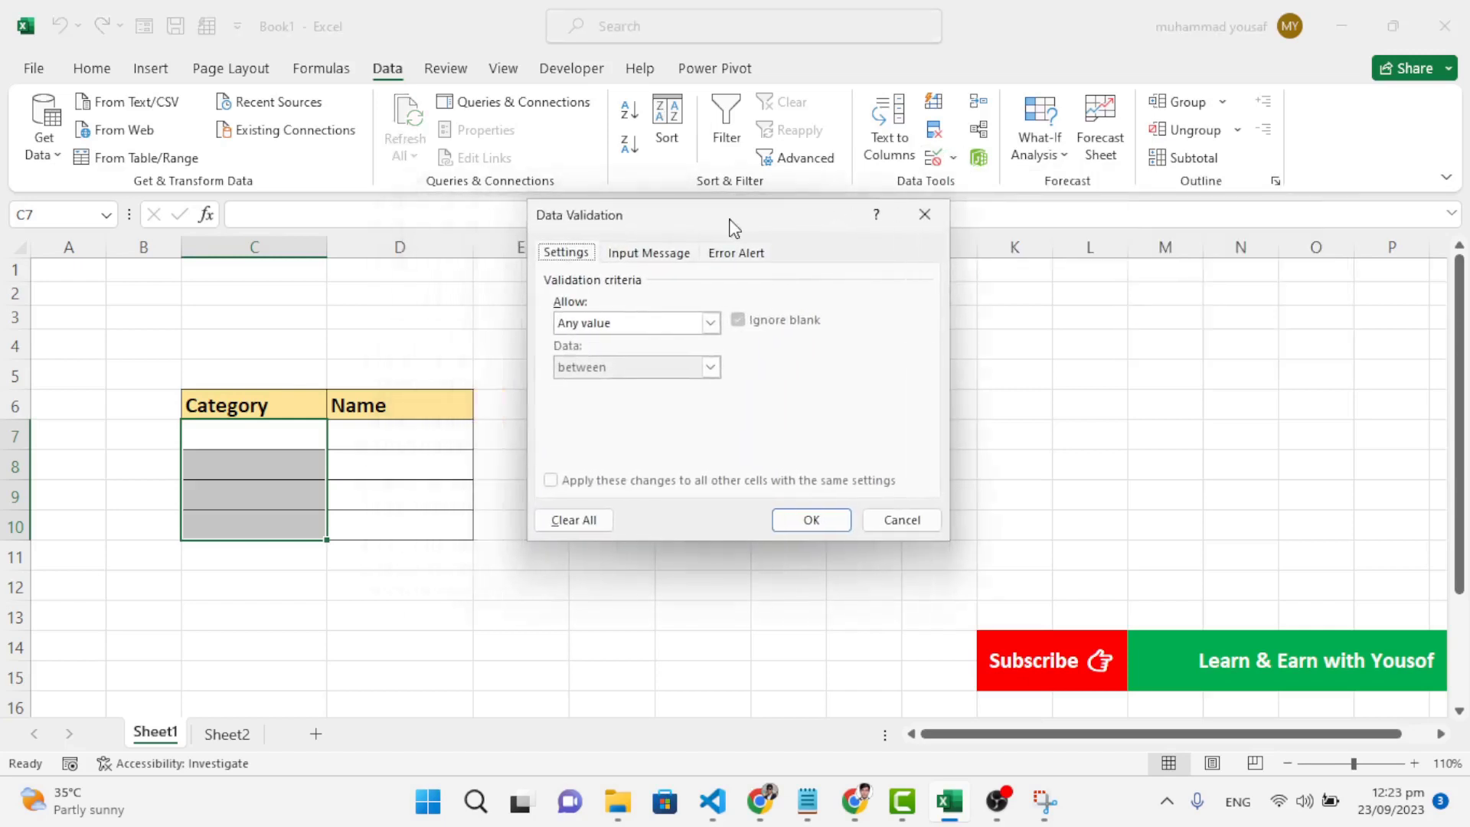
{"action": "left_click", "coordinate": [710, 322]}
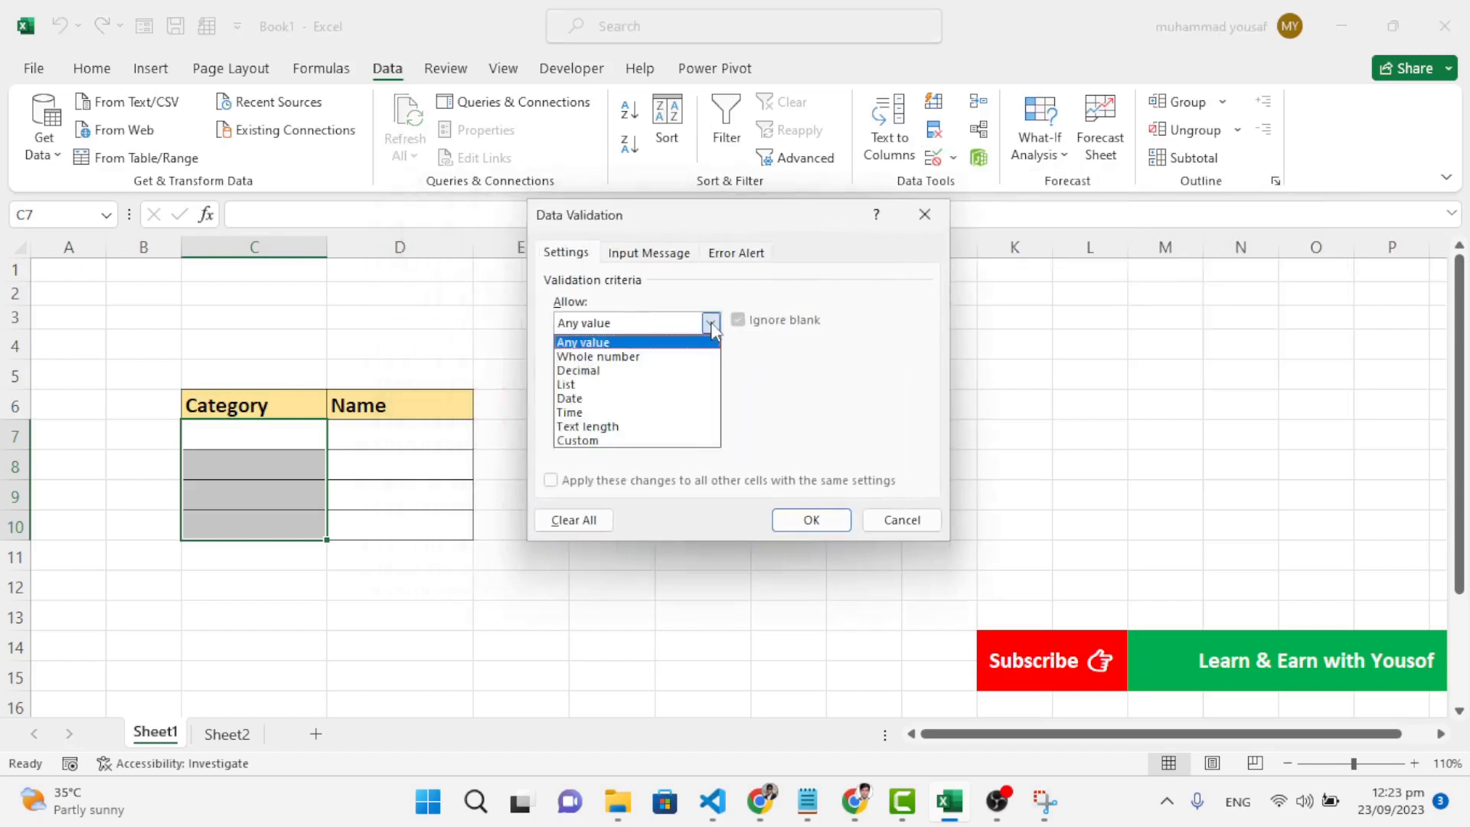
{"action": "left_click", "coordinate": [637, 384]}
{"action": "left_click", "coordinate": [634, 410]}
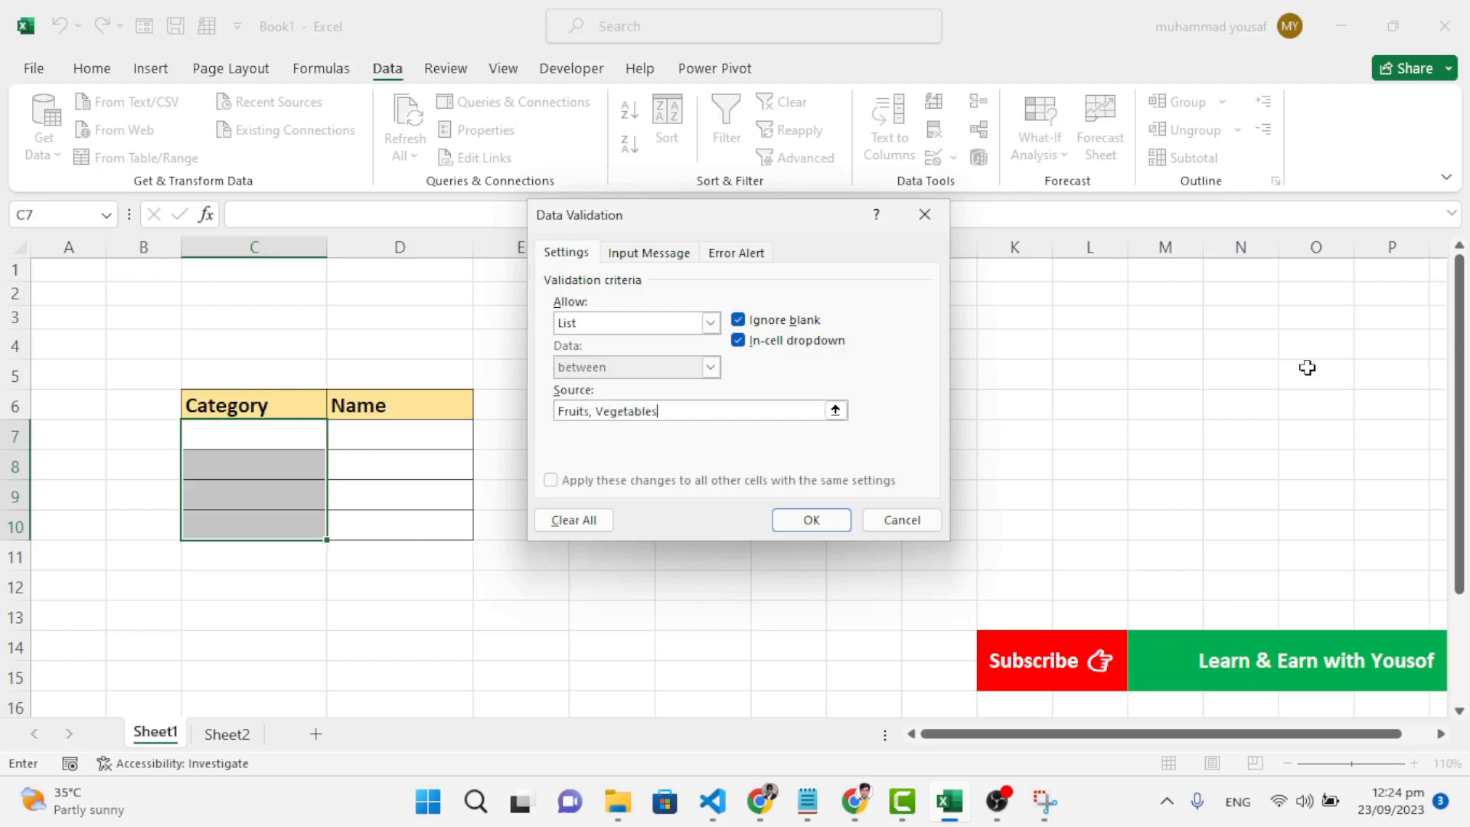
{"action": "left_click", "coordinate": [797, 522]}
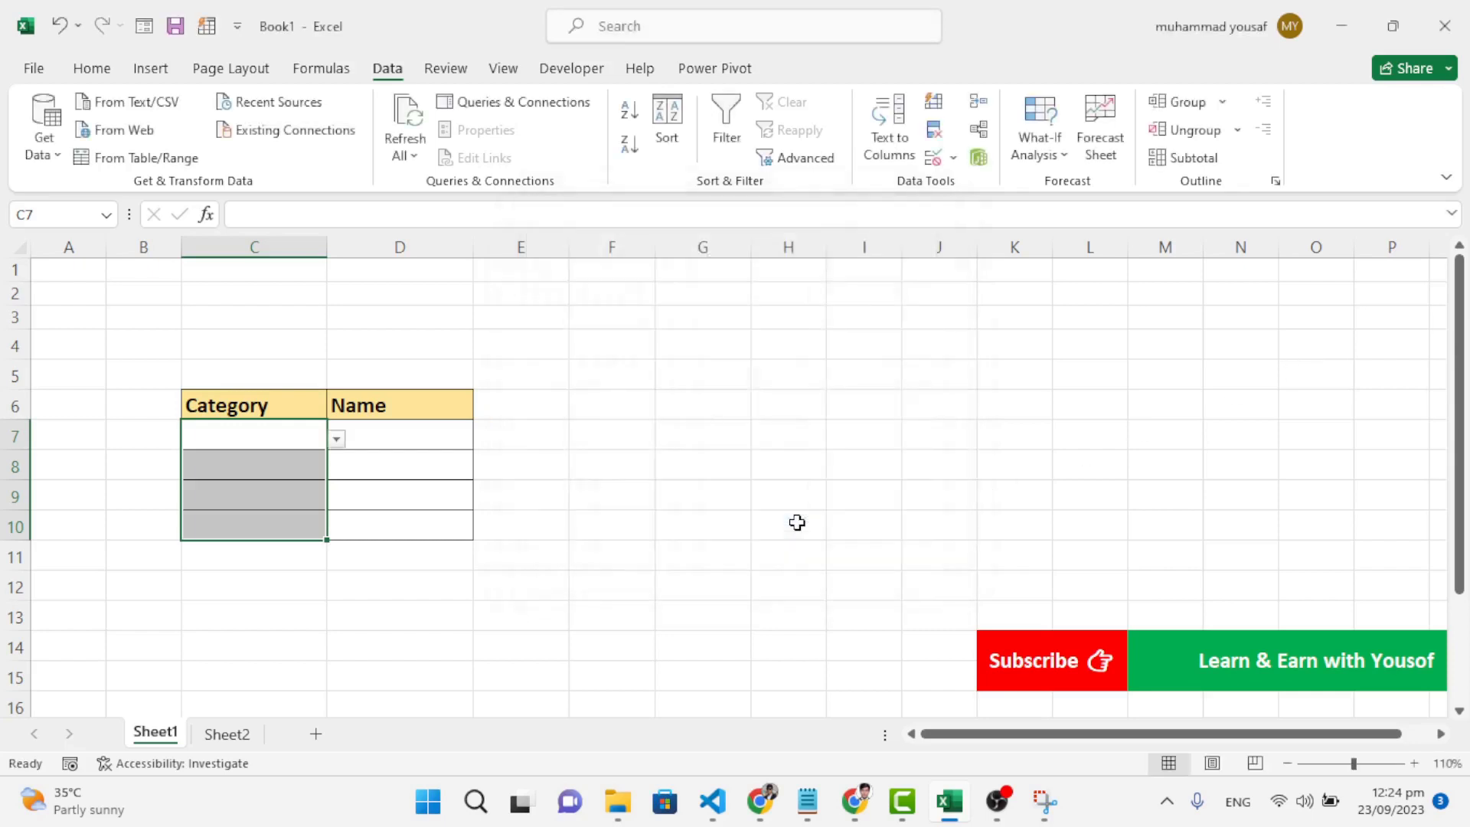
{"action": "left_click", "coordinate": [337, 439]}
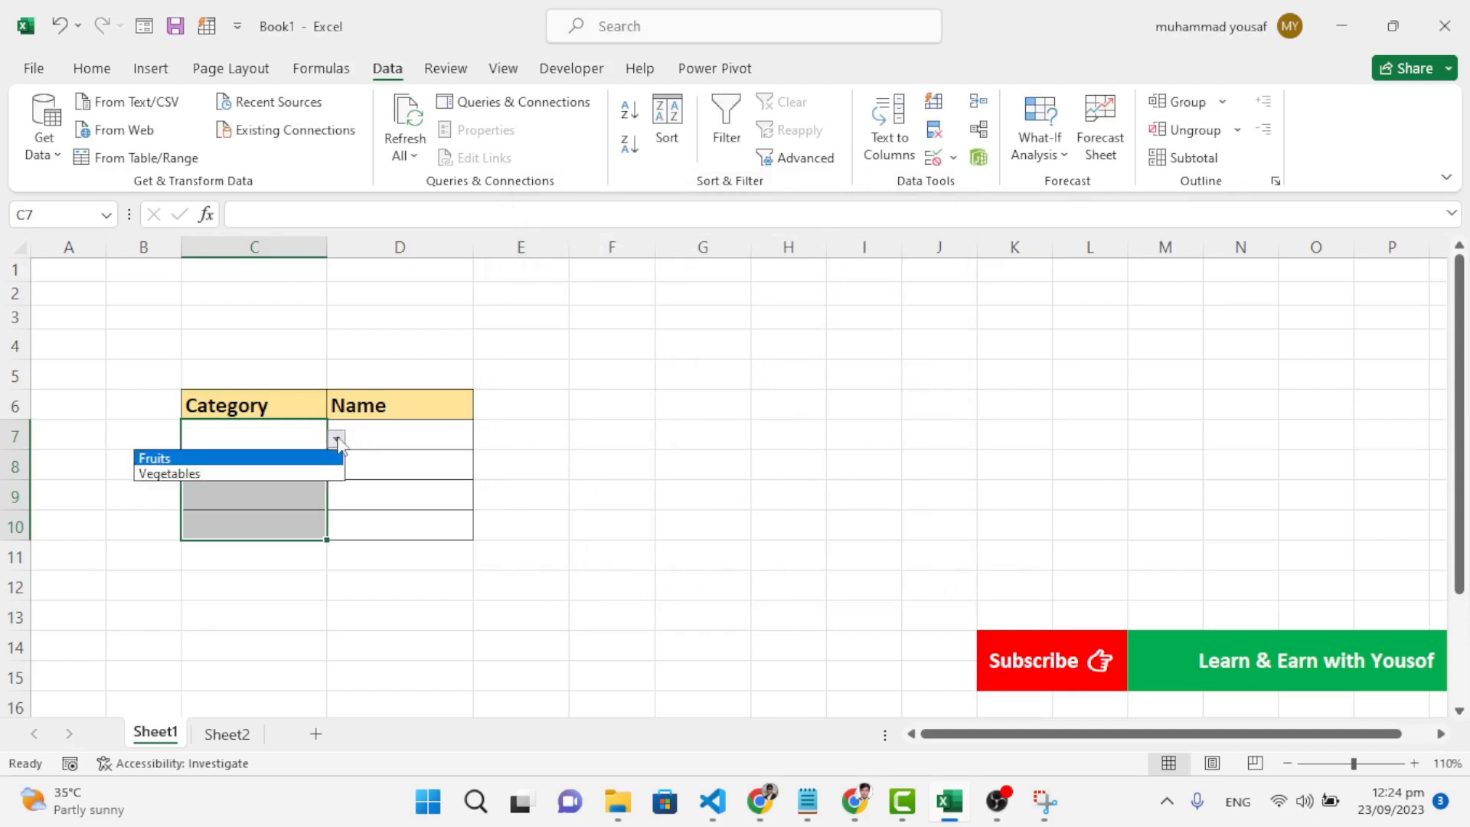
{"action": "key", "text": "Escape"}
{"action": "left_click", "coordinate": [388, 433]}
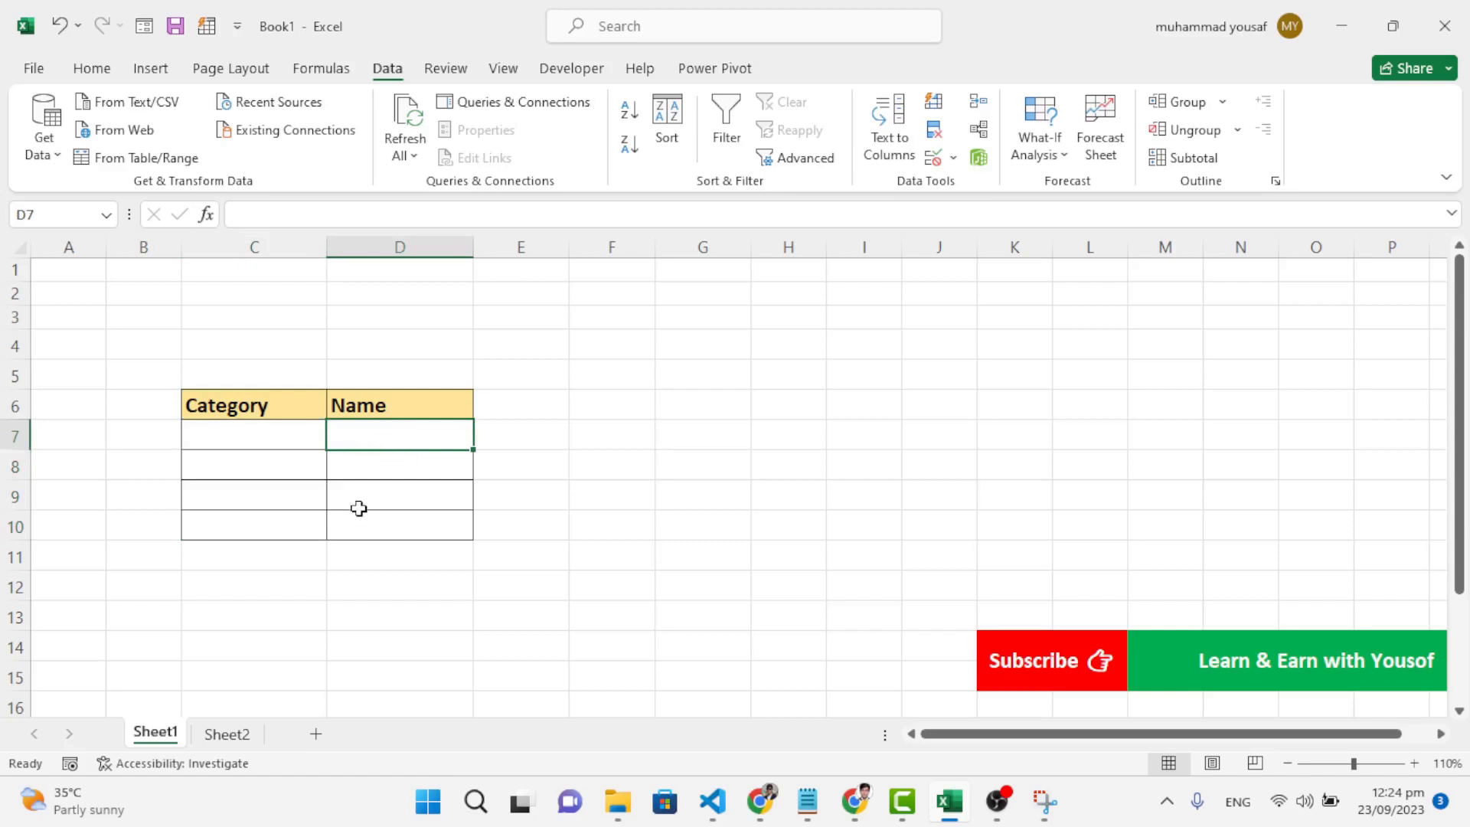
{"action": "left_click", "coordinate": [315, 444]}
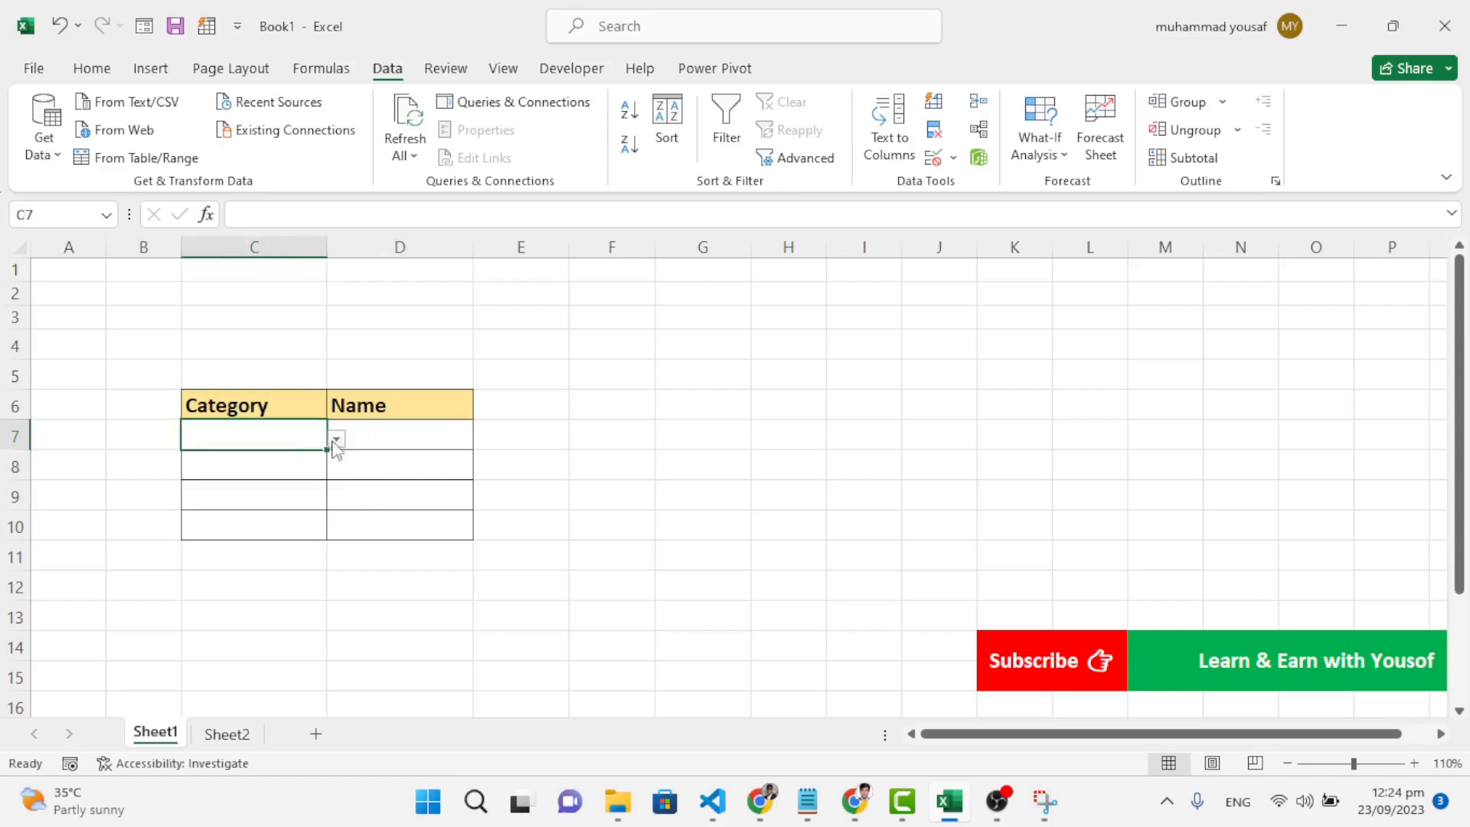
{"action": "left_click", "coordinate": [335, 439]}
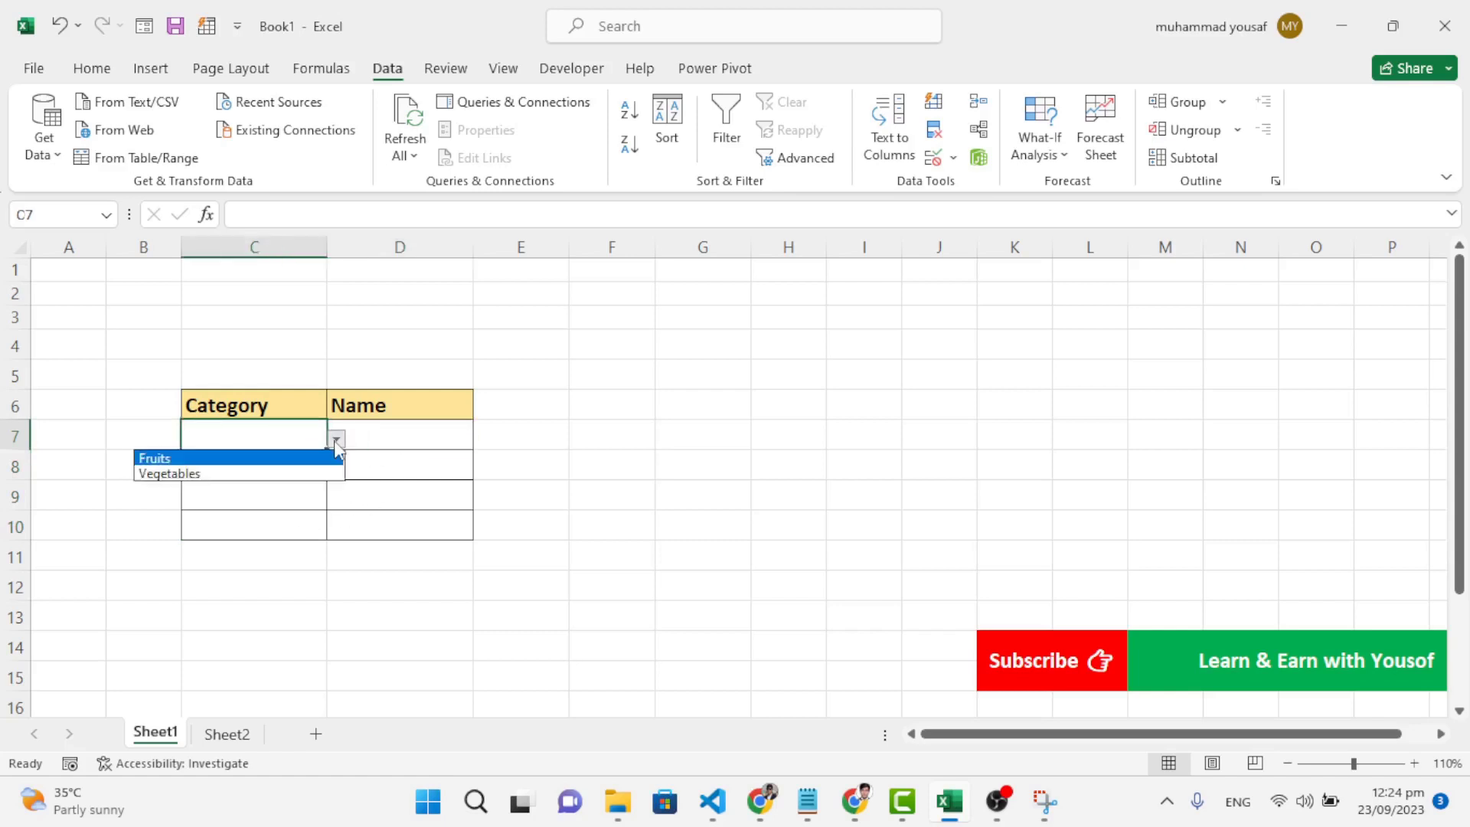
{"action": "key", "text": "Escape"}
{"action": "left_click", "coordinate": [429, 438]}
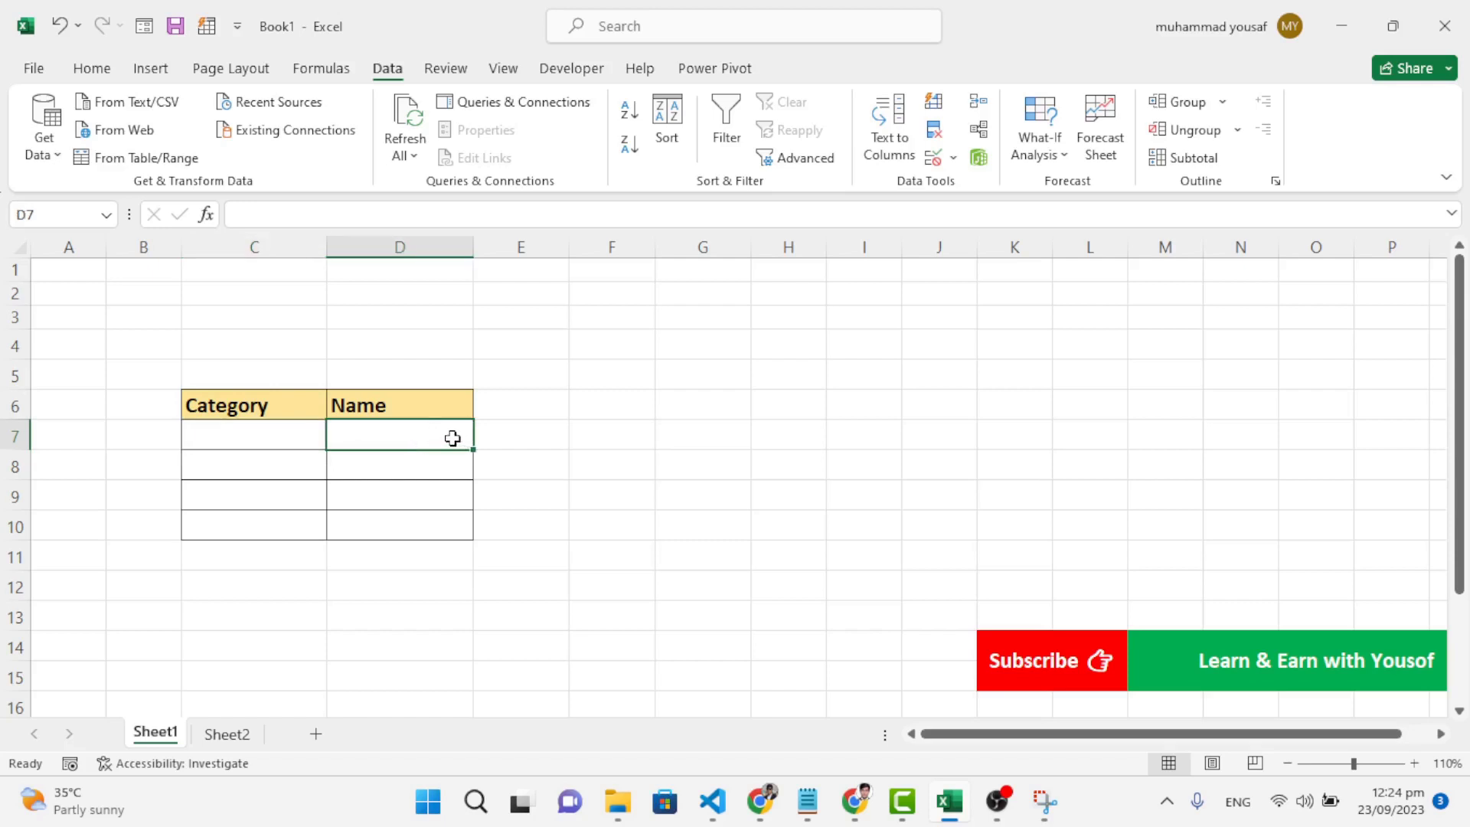
{"action": "left_click_drag", "start_coordinate": [453, 434], "coordinate": [453, 525]}
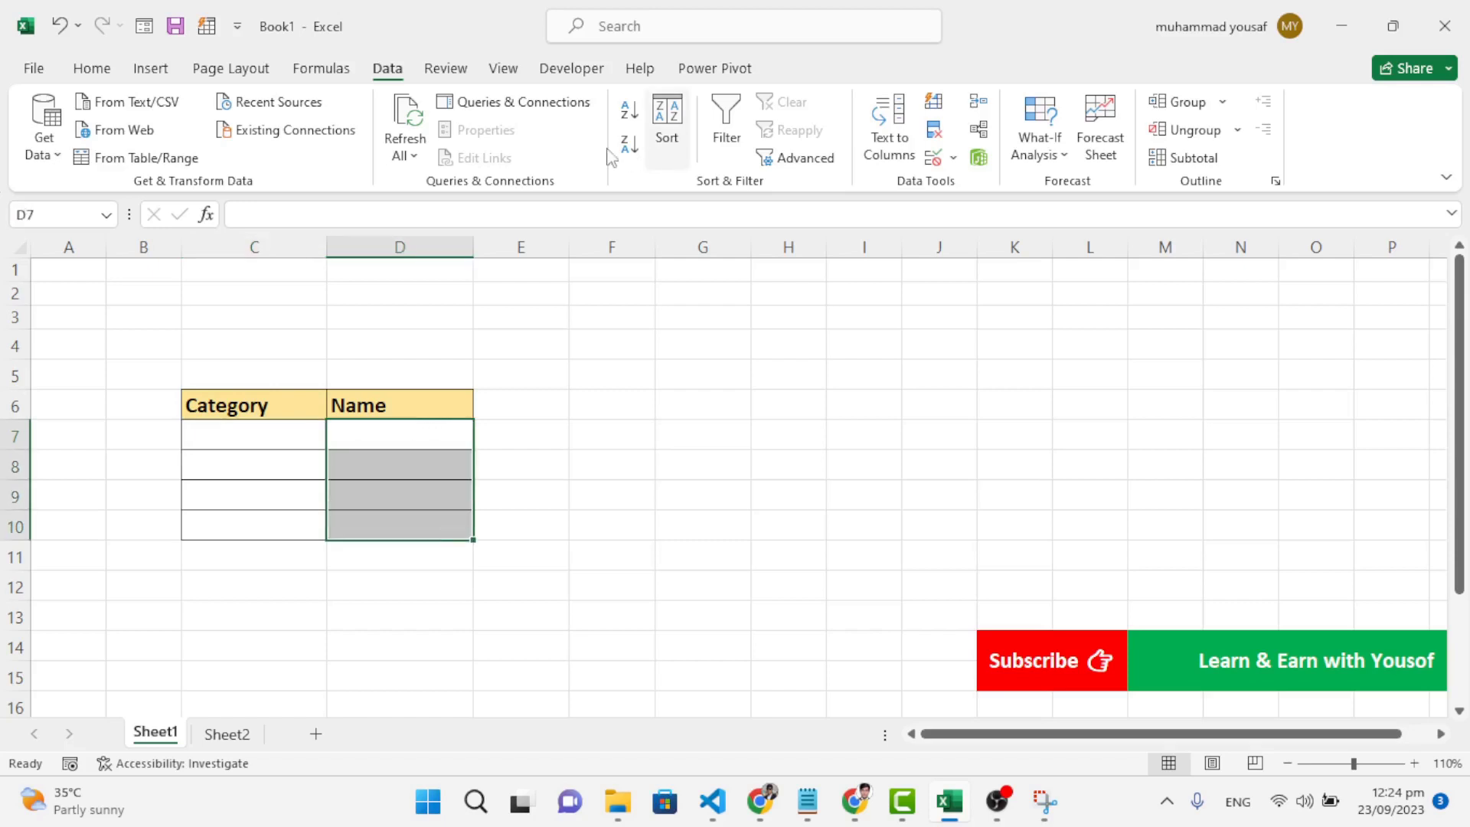
Step: Set D7:D10 validation to a list with source =INDIRECT(C7), accepting the warning
{"action": "left_click", "coordinate": [955, 158]}
{"action": "left_click", "coordinate": [972, 188]}
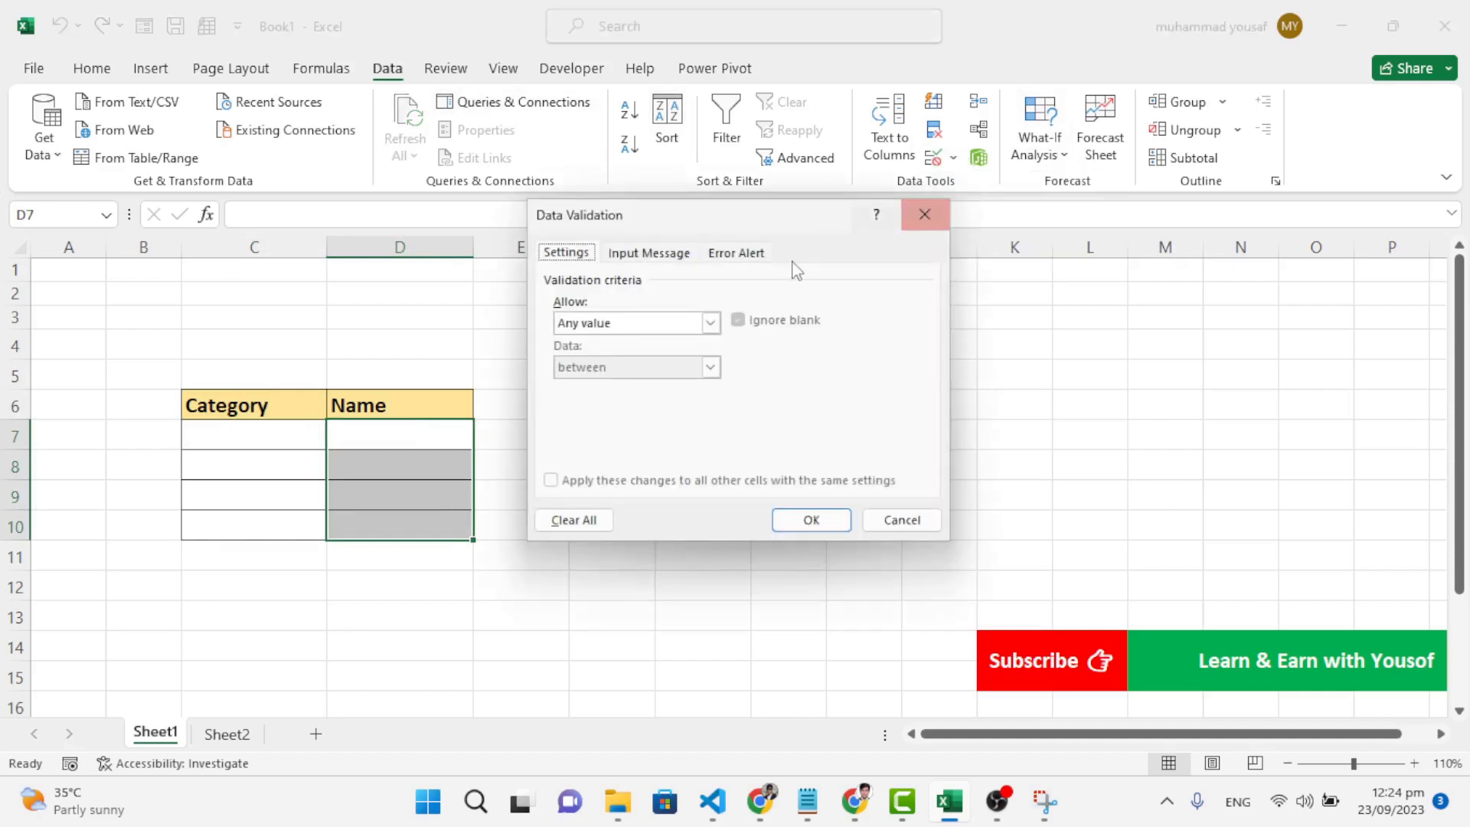
{"action": "left_click", "coordinate": [711, 322]}
{"action": "left_click", "coordinate": [649, 389]}
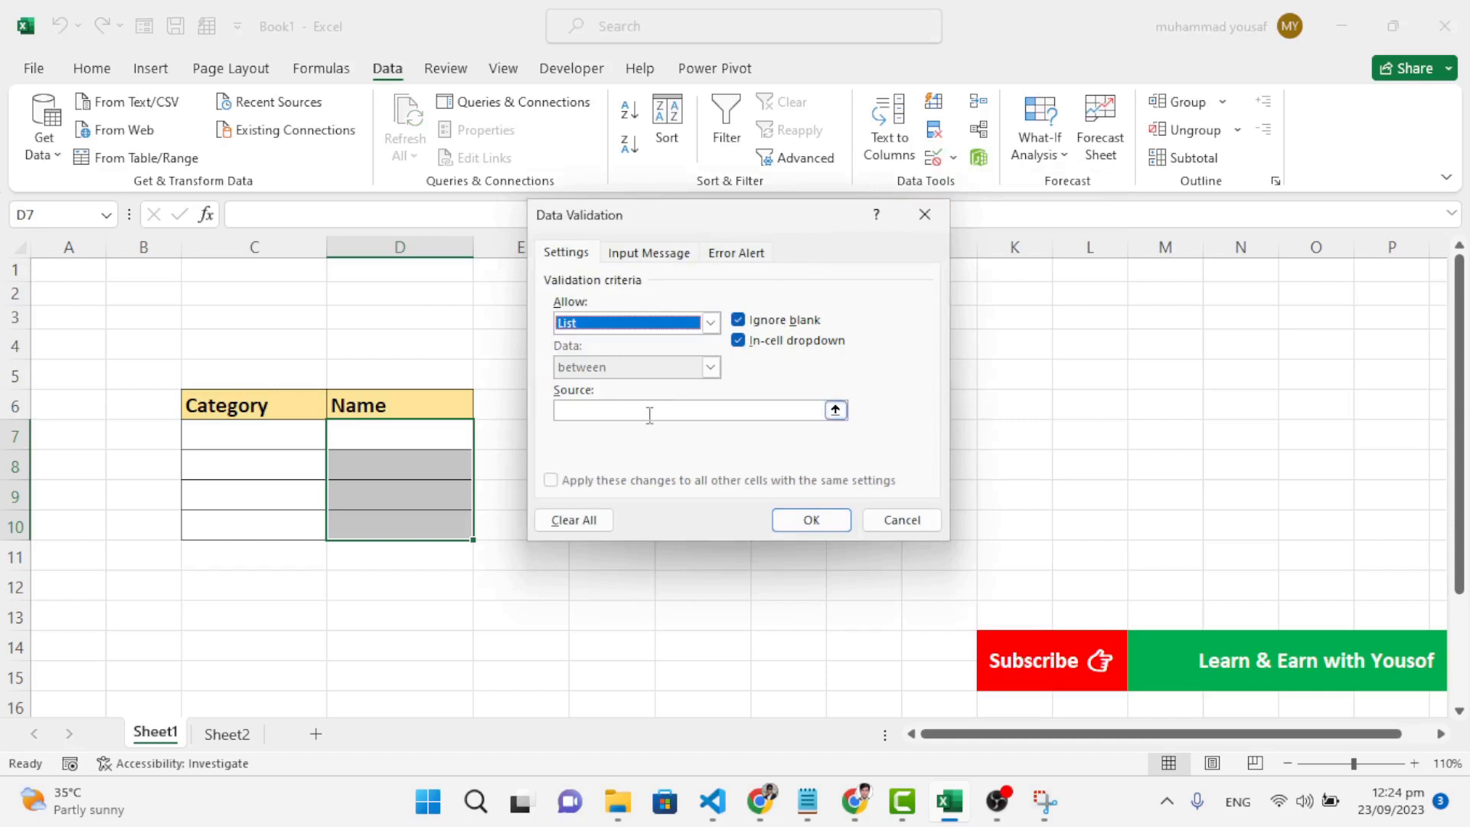
{"action": "left_click", "coordinate": [649, 411]}
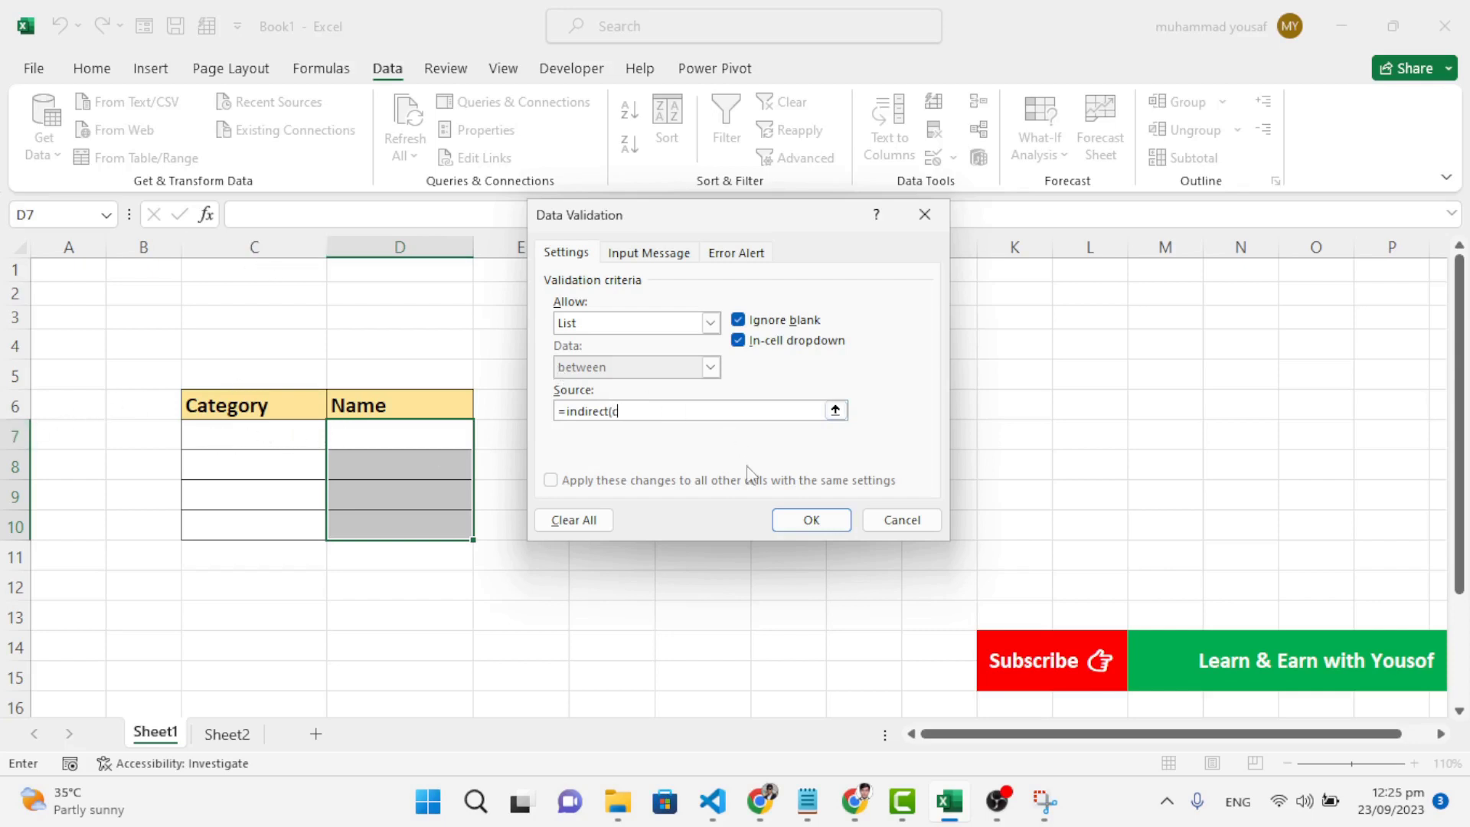
{"action": "key", "text": "Tab"}
{"action": "left_click", "coordinate": [620, 414]}
{"action": "left_click", "coordinate": [780, 520]}
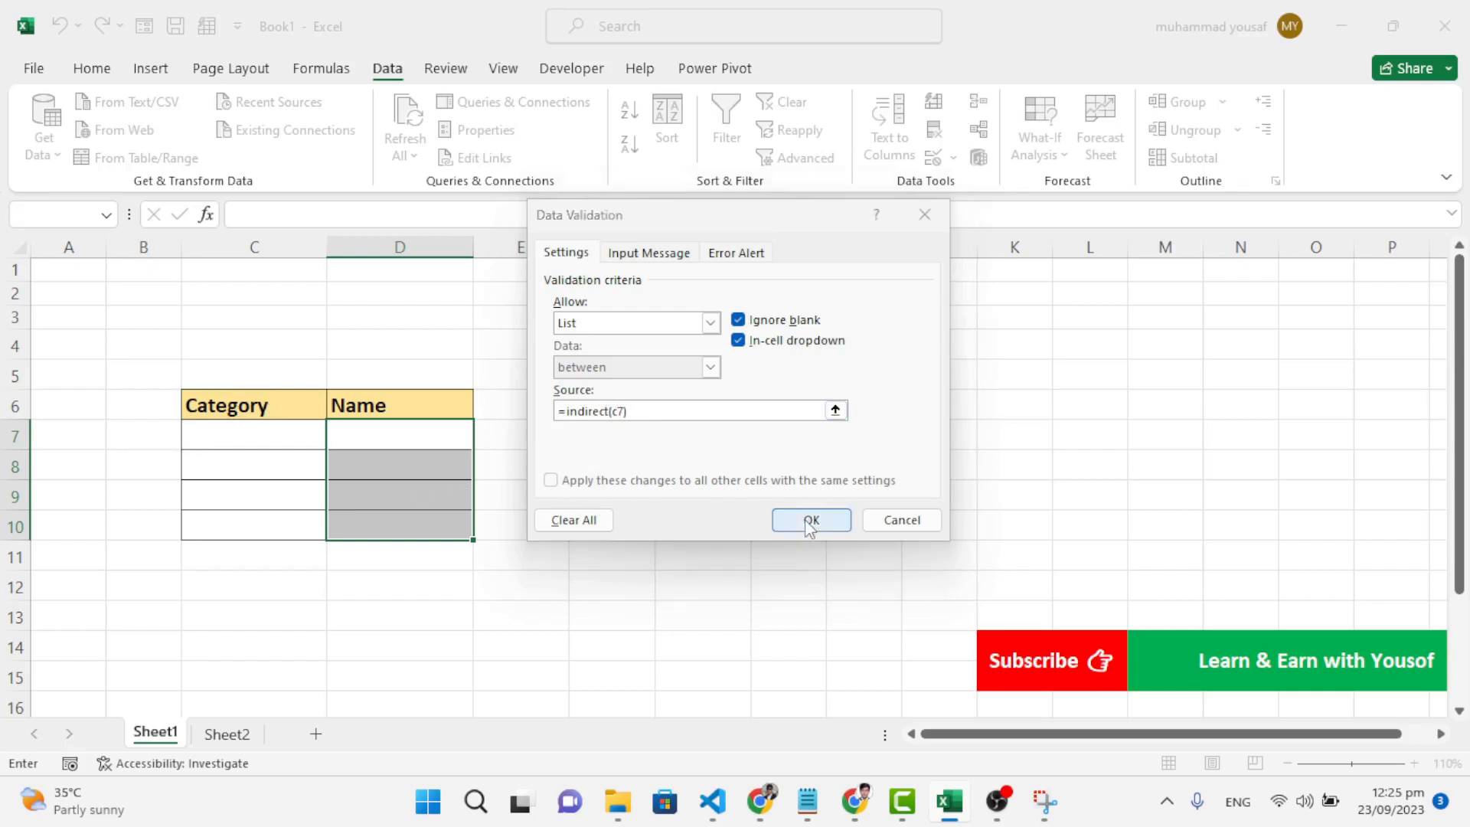
{"action": "left_click", "coordinate": [699, 457]}
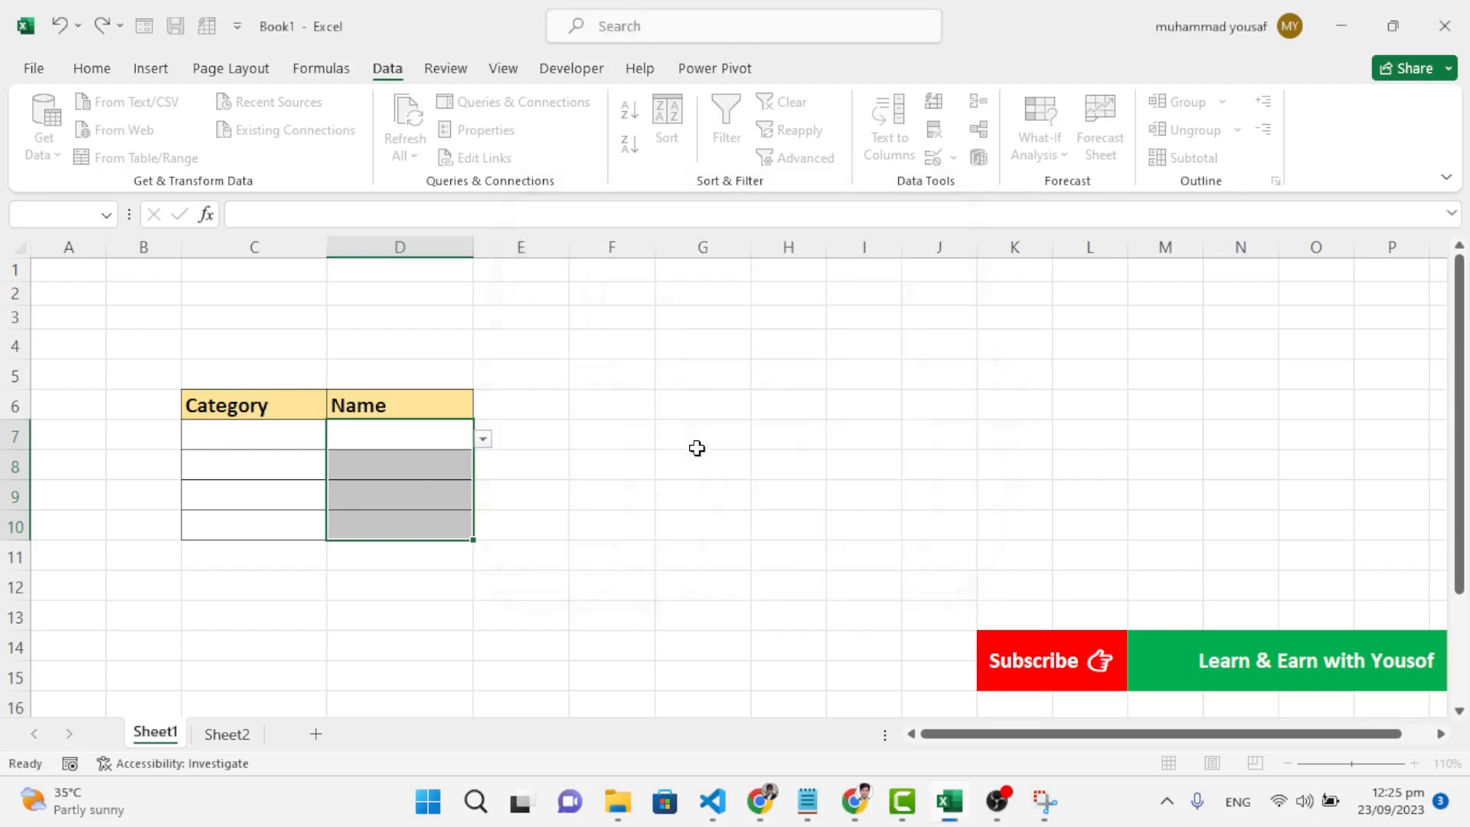
Step: Choose Vegetables in C7 and check that D7 offers vegetable names
{"action": "left_click", "coordinate": [255, 437]}
{"action": "left_click", "coordinate": [374, 432]}
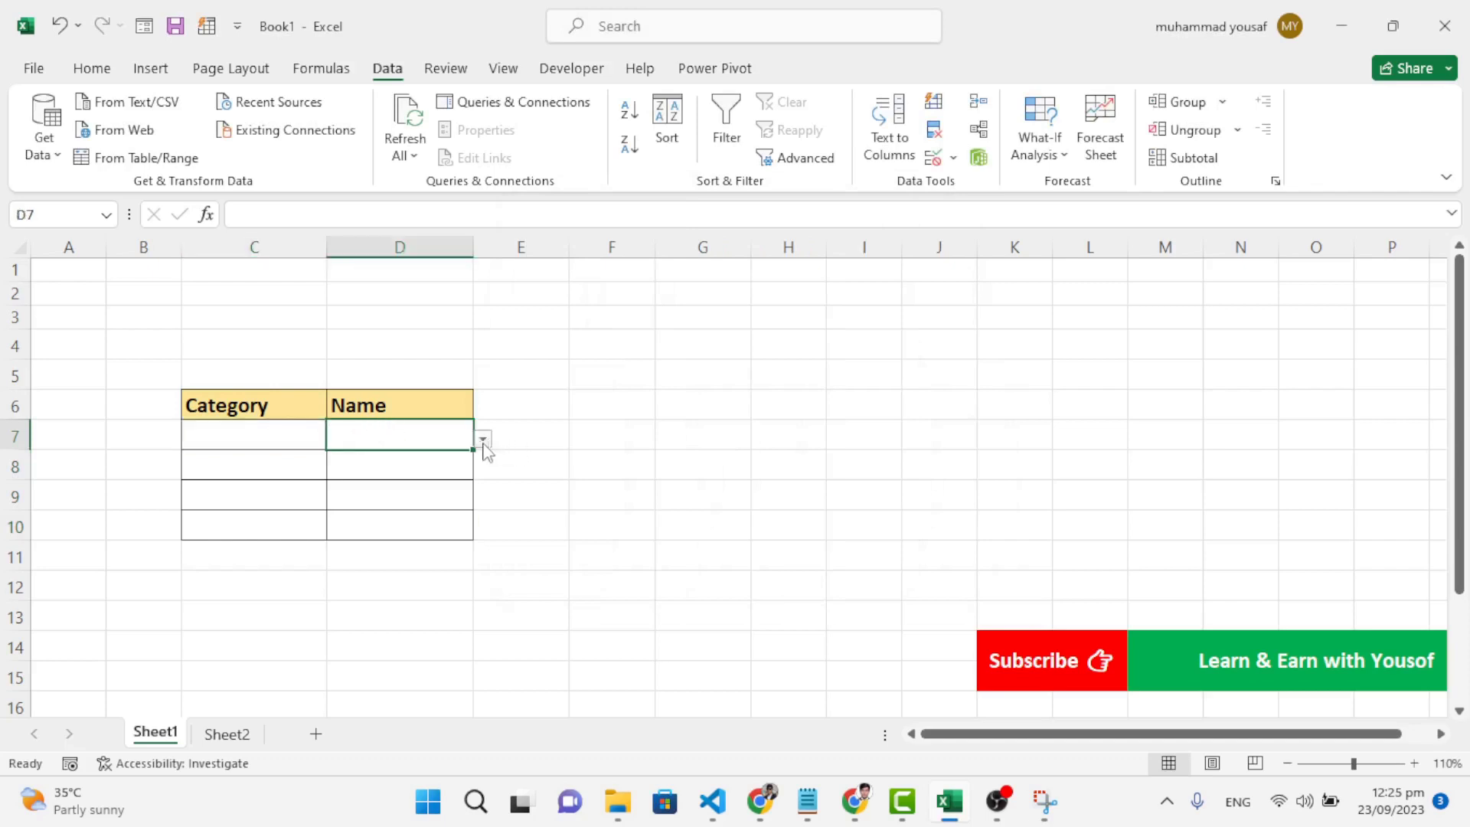
{"action": "left_click", "coordinate": [320, 439]}
{"action": "left_click", "coordinate": [336, 442]}
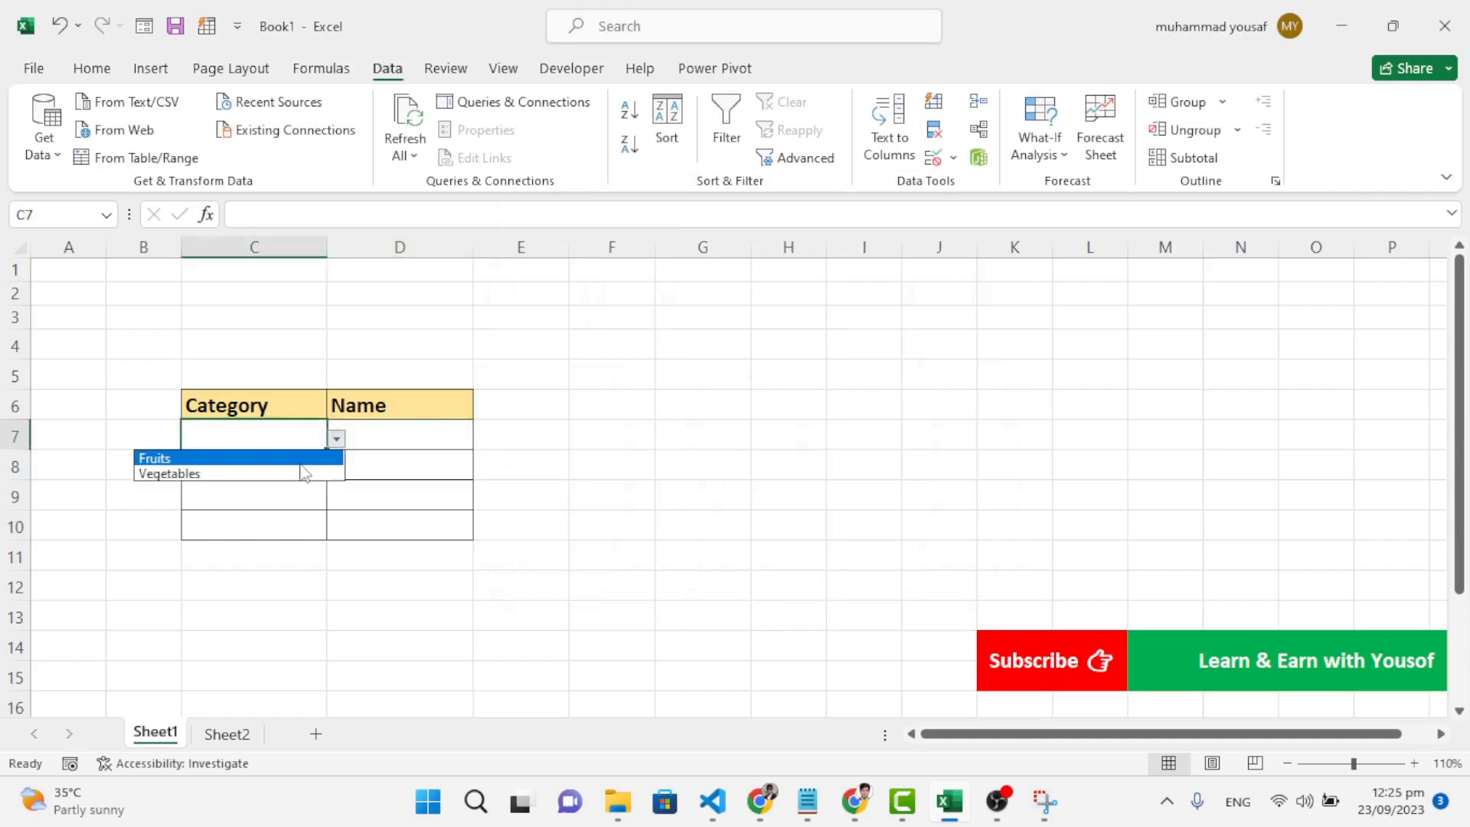
{"action": "left_click", "coordinate": [295, 475]}
{"action": "left_click", "coordinate": [412, 438]}
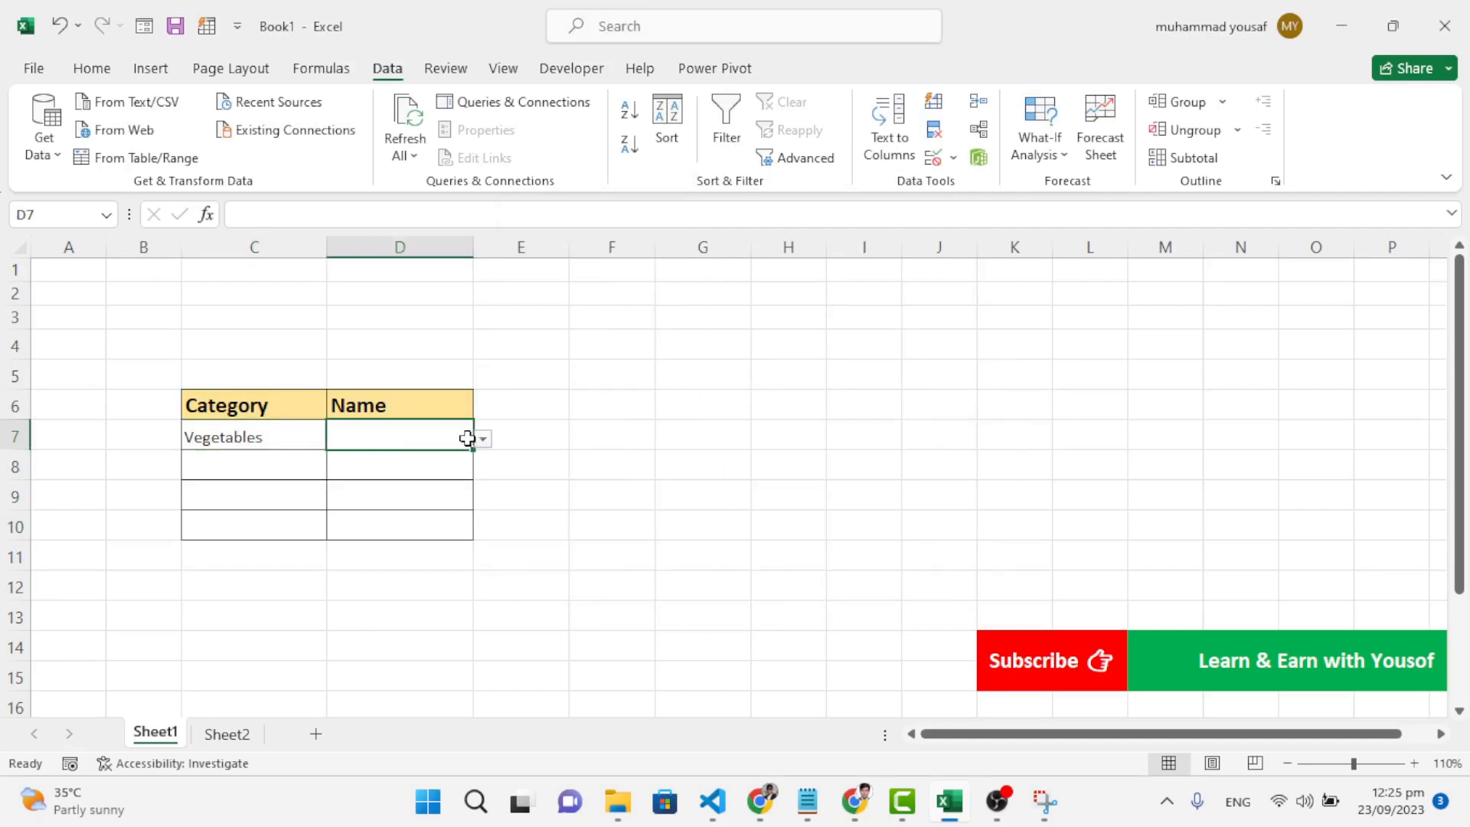
{"action": "left_click", "coordinate": [482, 440]}
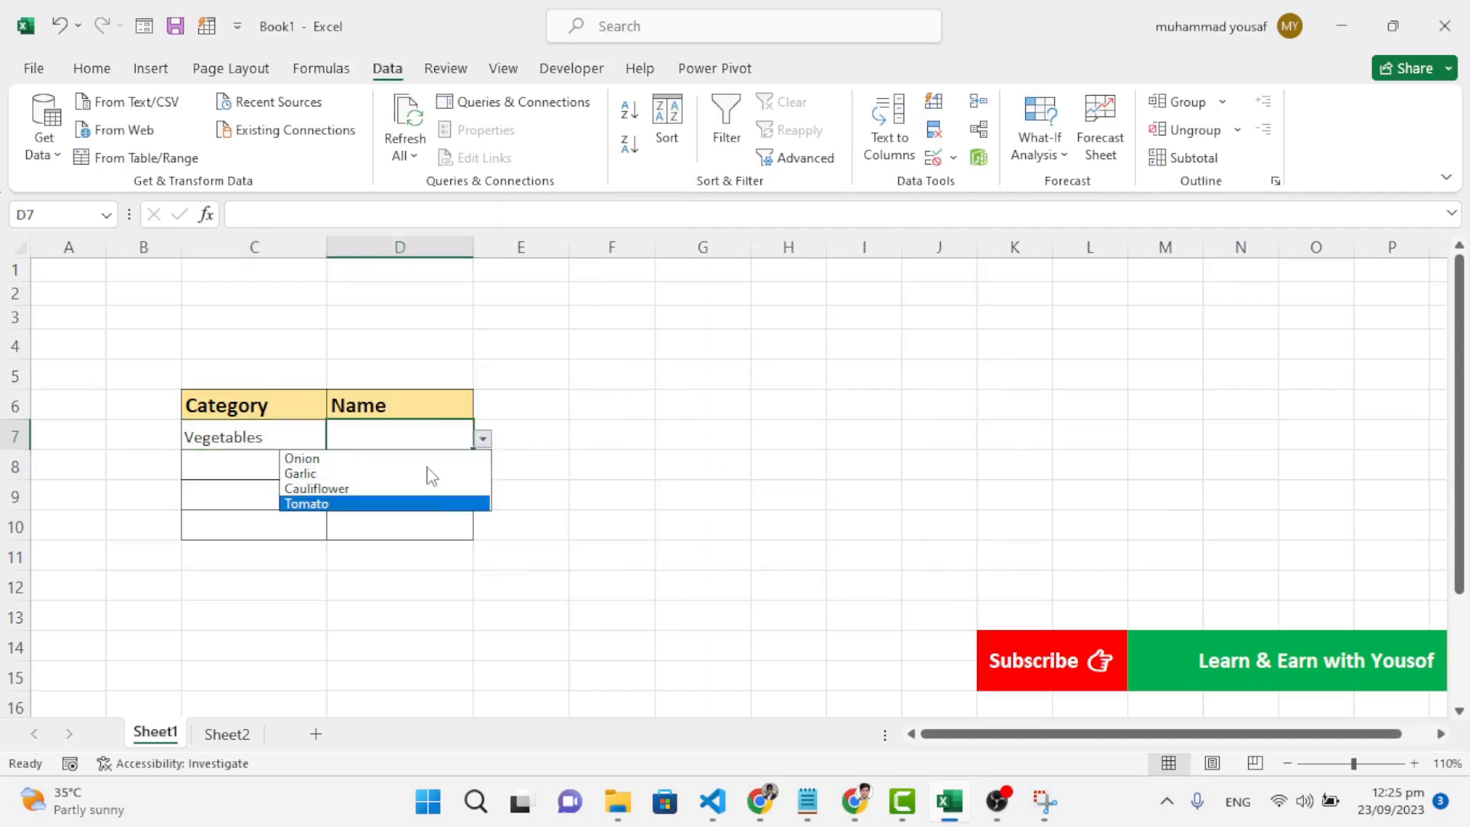
{"action": "left_click", "coordinate": [316, 444]}
Step: Switch C7 to Fruits and choose Grapes from D7's list
{"action": "left_click", "coordinate": [299, 437]}
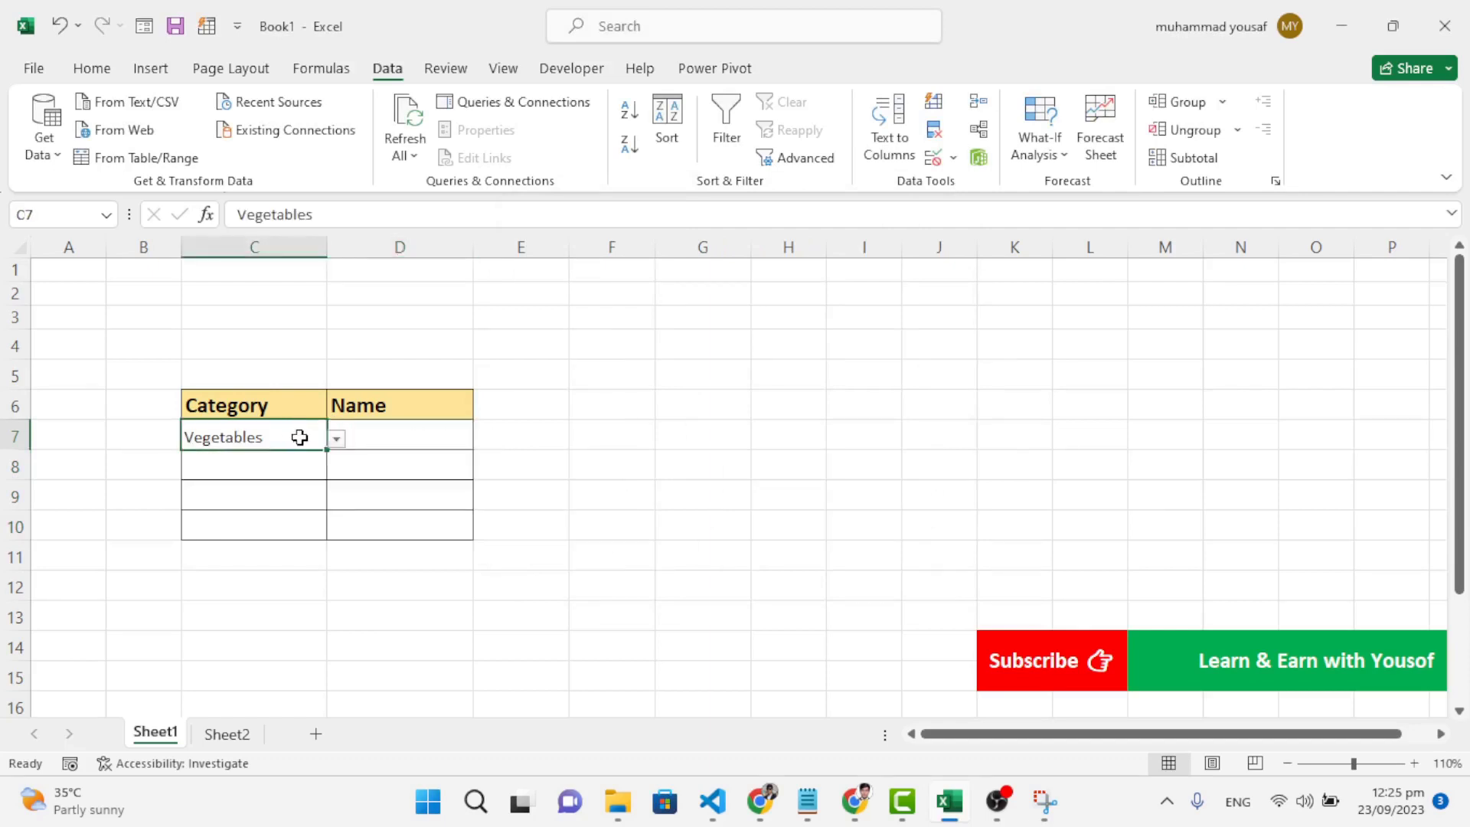
{"action": "left_click", "coordinate": [337, 440]}
{"action": "left_click", "coordinate": [295, 457]}
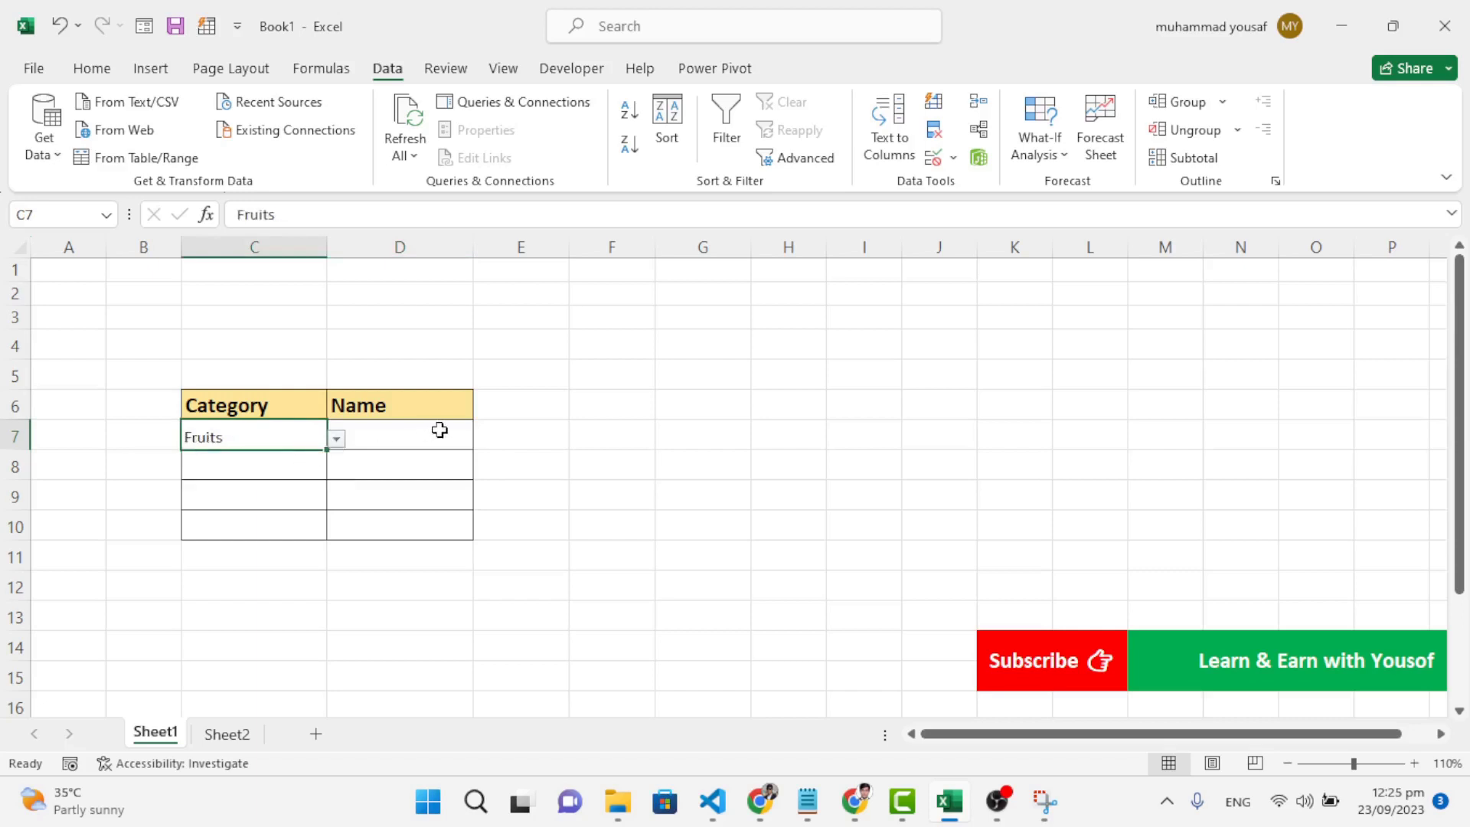
{"action": "left_click", "coordinate": [467, 436]}
{"action": "left_click", "coordinate": [482, 440]}
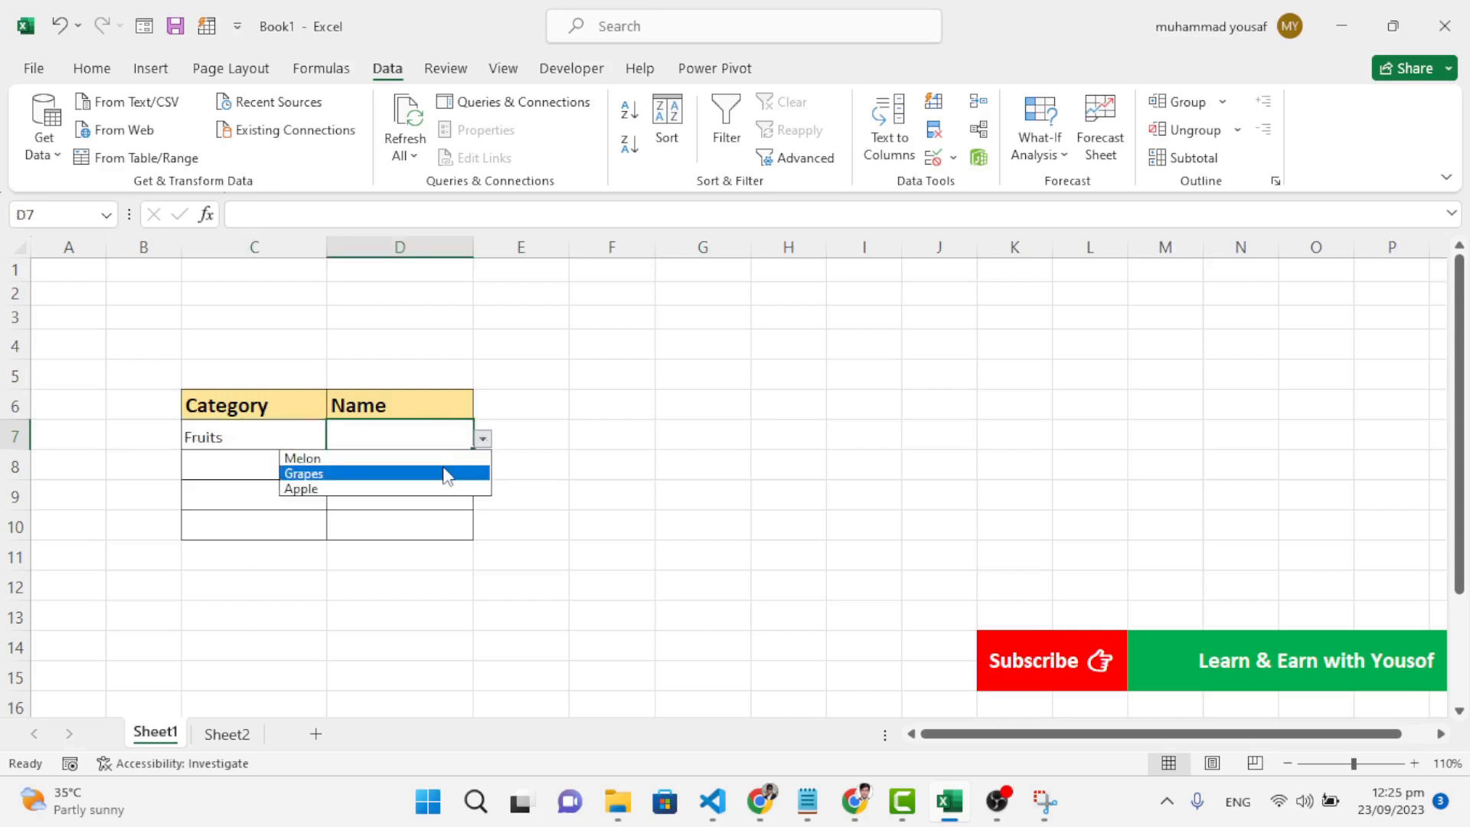
{"action": "left_click", "coordinate": [289, 472]}
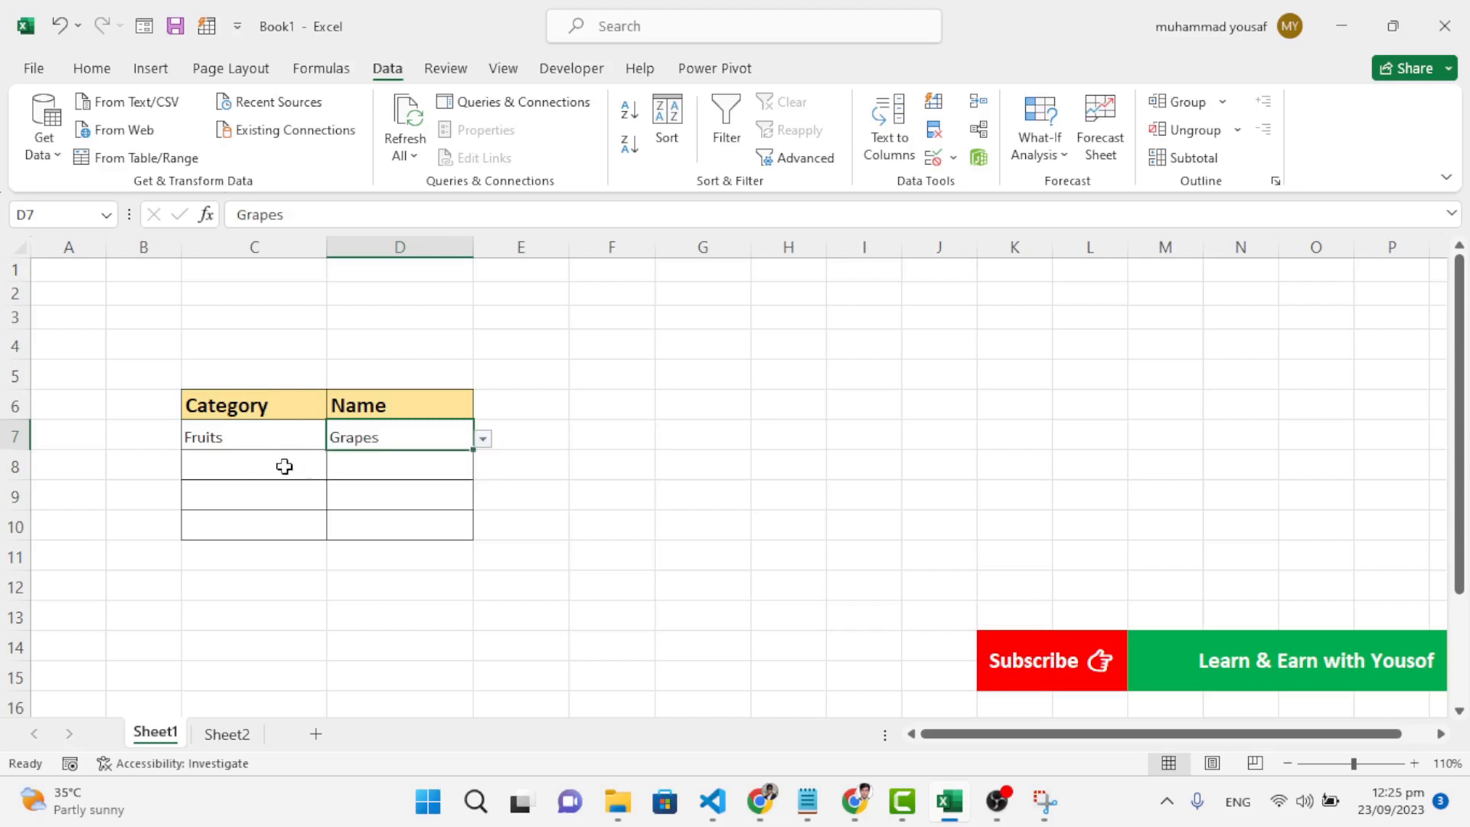
Step: Check C8's category list and move through the Name cells down to D10
{"action": "left_click", "coordinate": [257, 459]}
{"action": "left_click", "coordinate": [336, 468]}
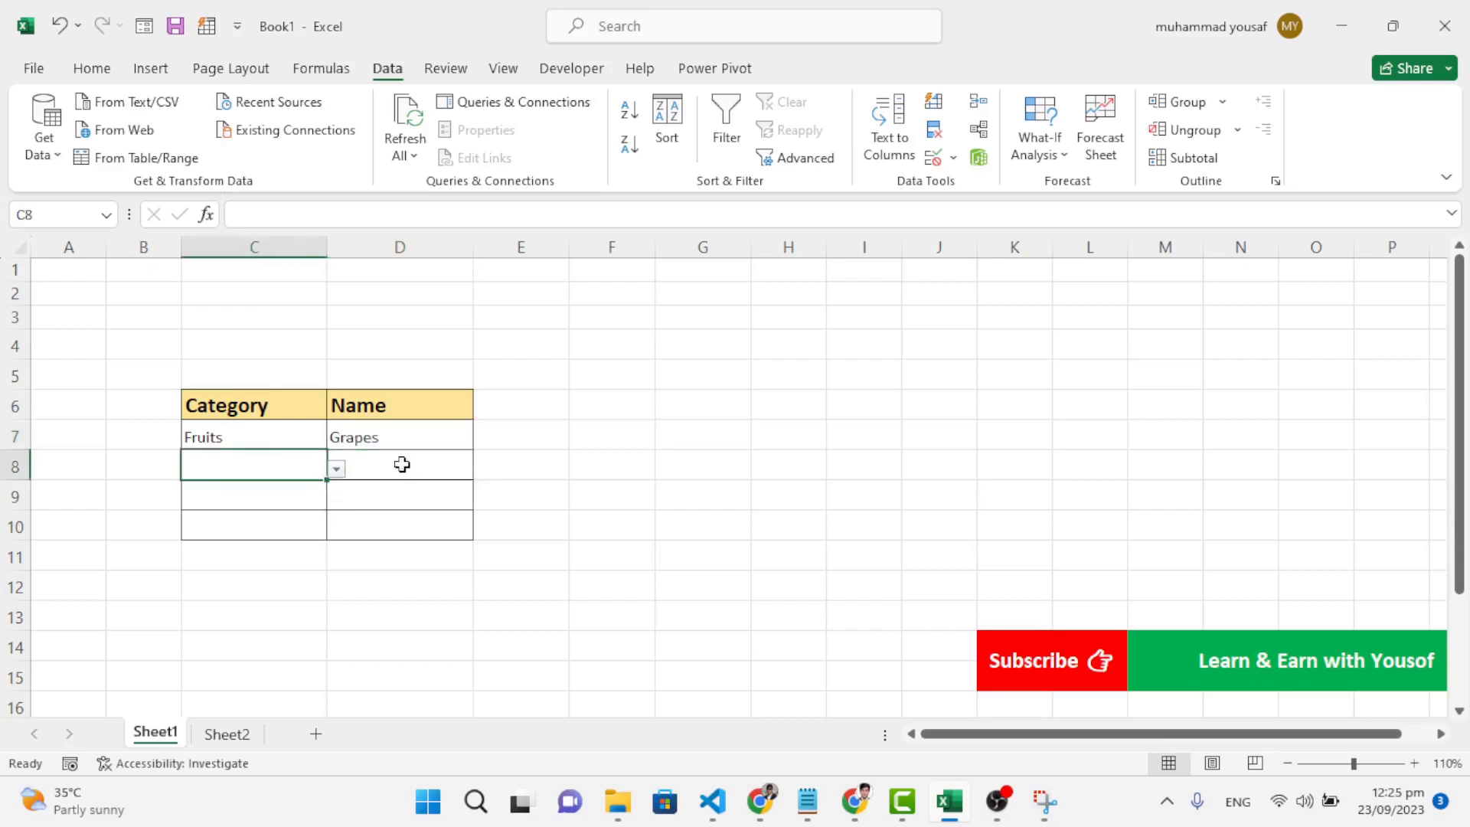
{"action": "left_click", "coordinate": [401, 464]}
{"action": "left_click", "coordinate": [459, 521]}
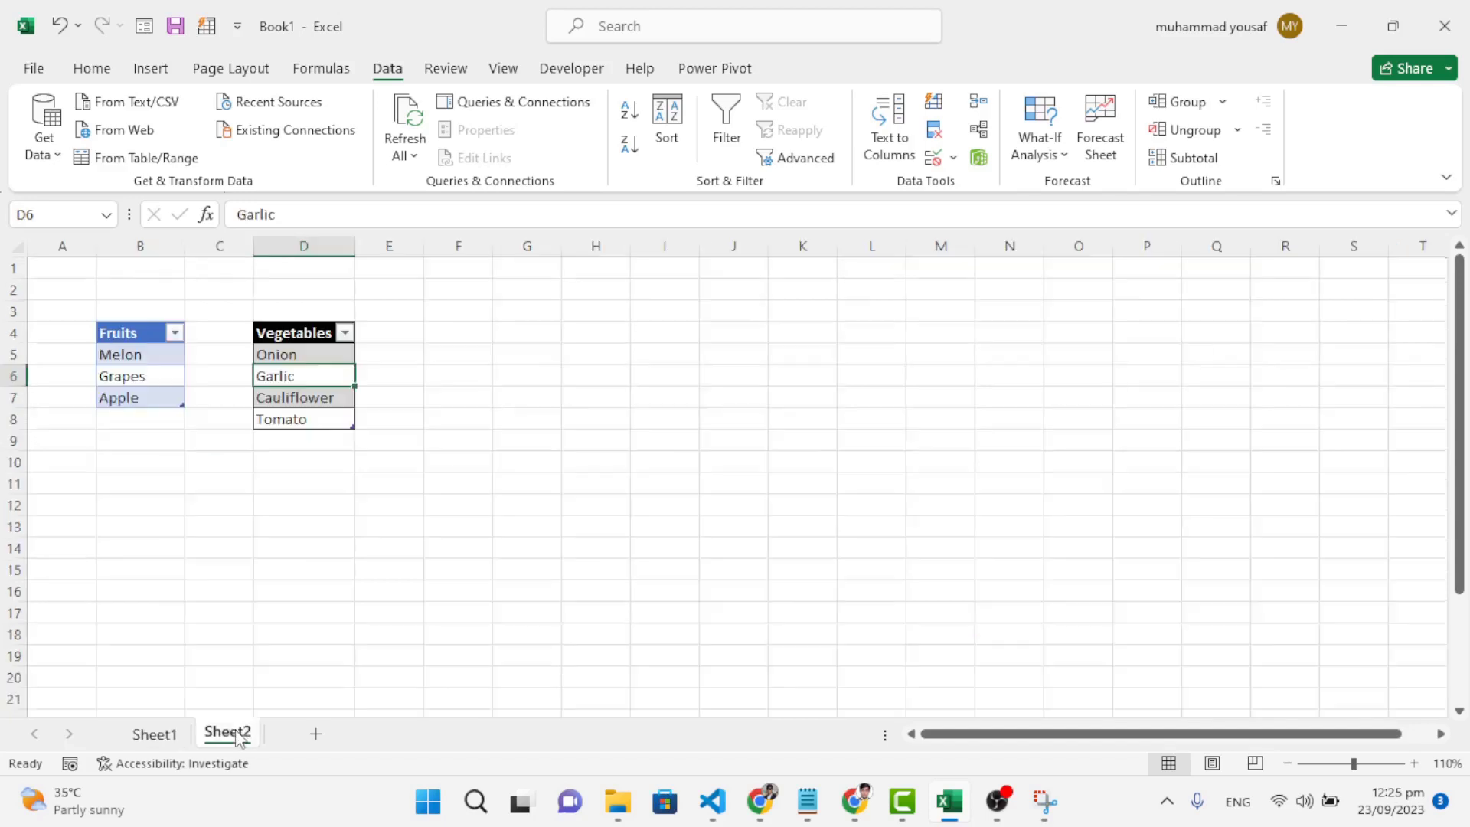
Step: On Sheet2, enter the category Fruits in cell J3
{"action": "left_click", "coordinate": [727, 356]}
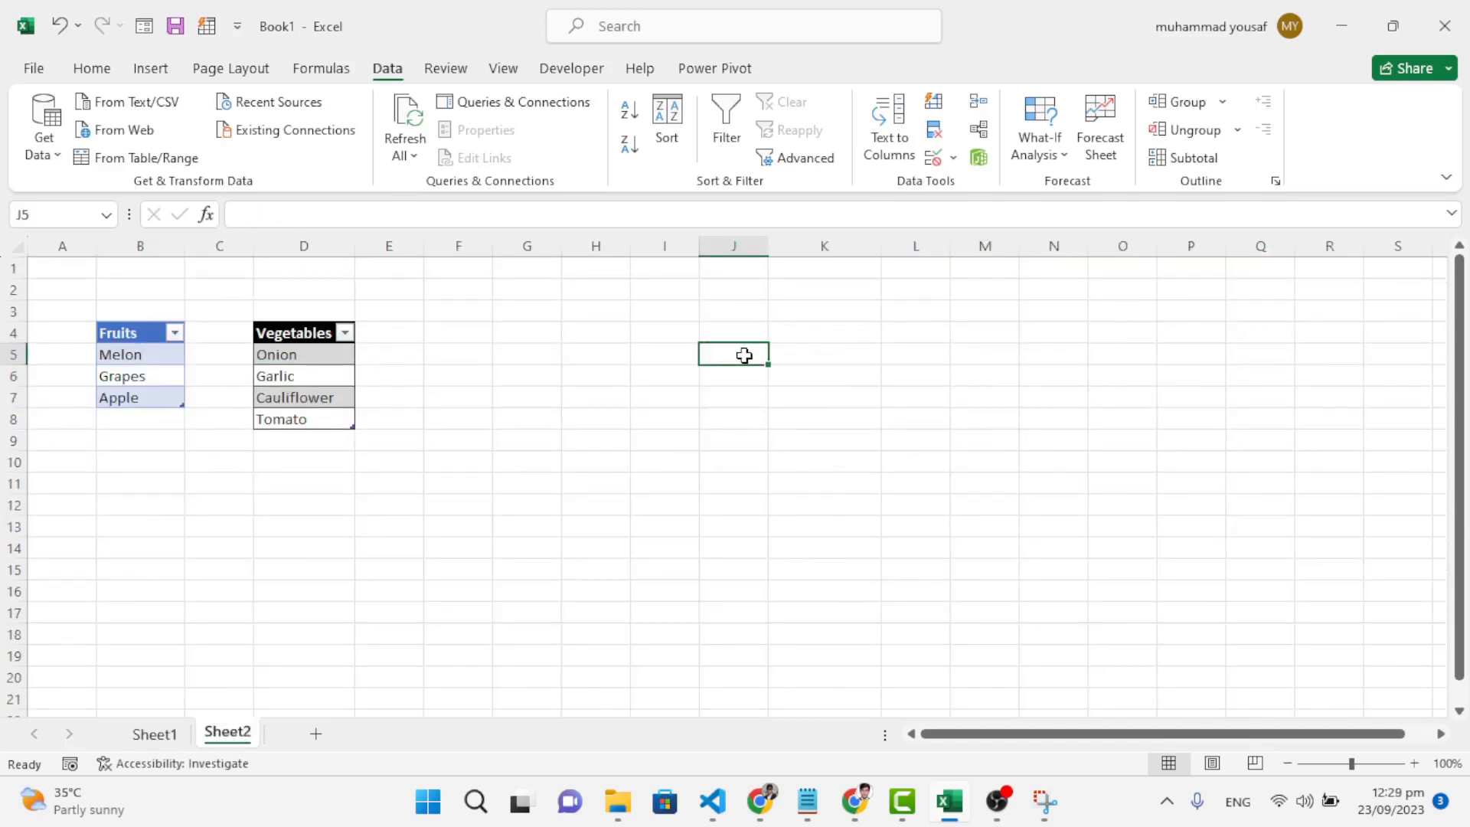
{"action": "type", "text": "="}
{"action": "left_click", "coordinate": [735, 331]}
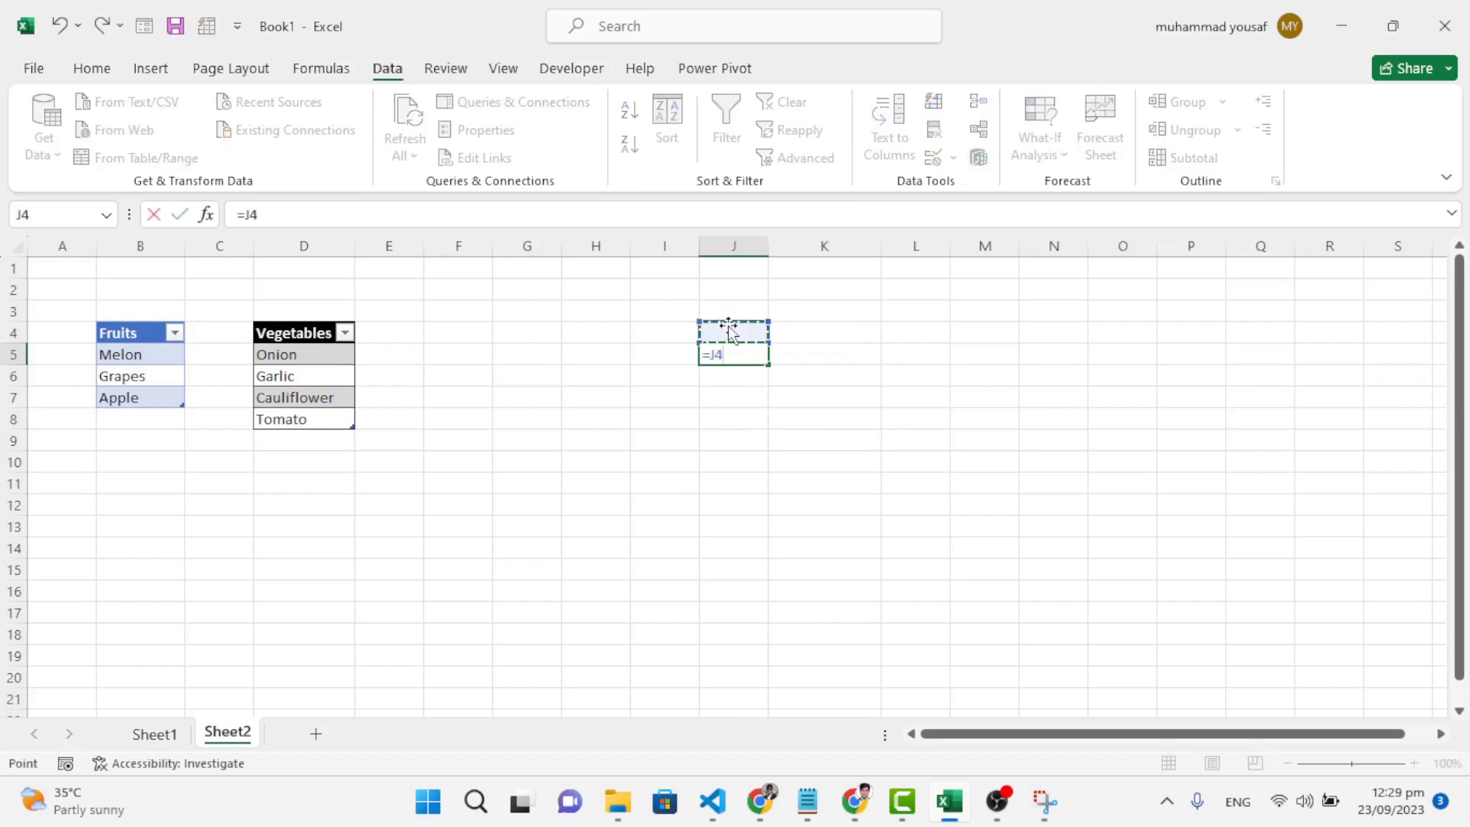
{"action": "key", "text": "BackSpace"}
{"action": "key", "text": "BackSpace"}
{"action": "left_click", "coordinate": [740, 308]}
{"action": "double_click", "coordinate": [740, 306]}
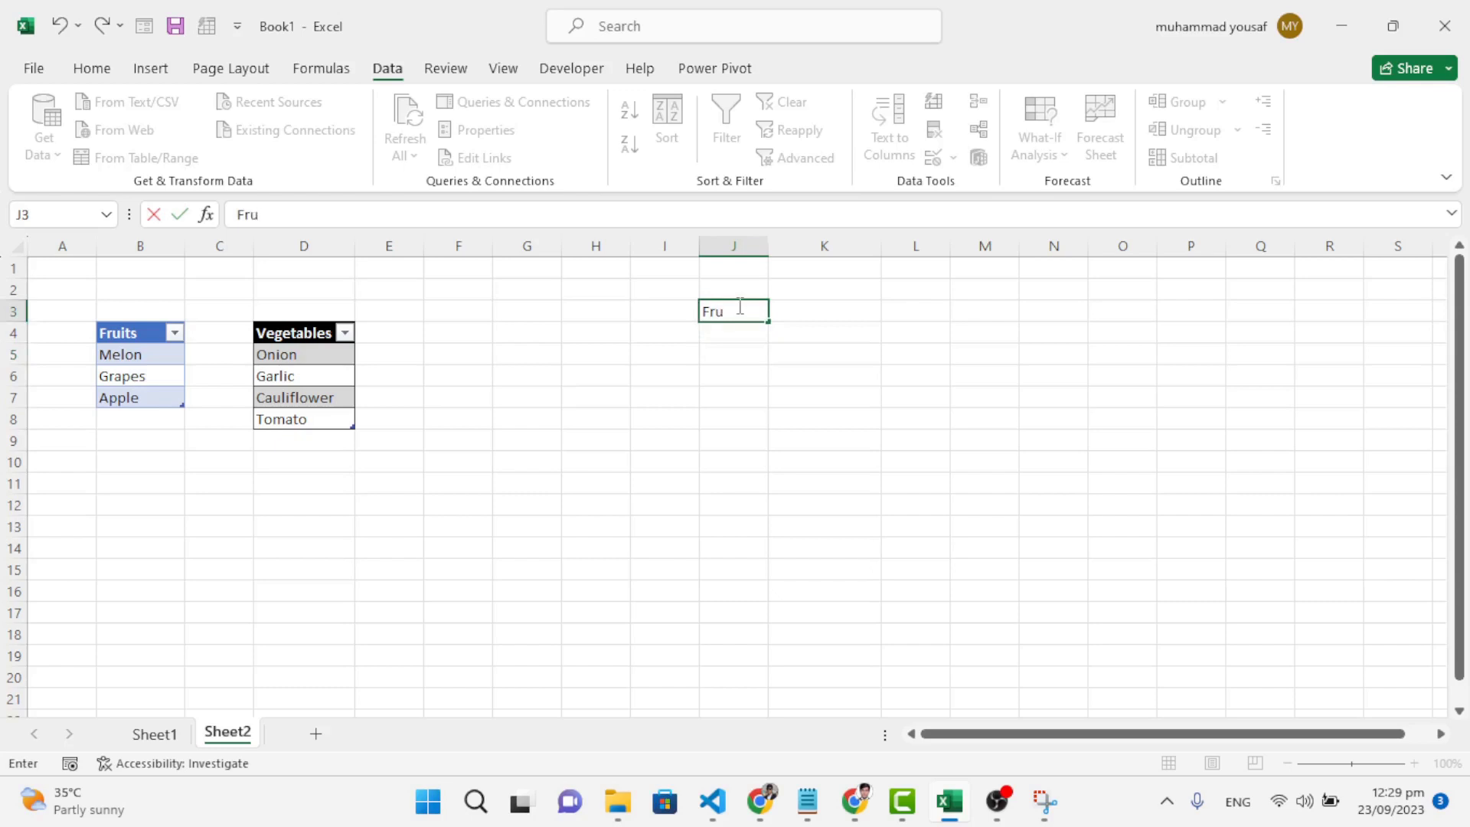
{"action": "key", "text": "Return"}
{"action": "key", "text": "Return"}
Step: Enter =INDIRECT(J3) in J5 to spill the fruit list
{"action": "type", "text": "=ind"}
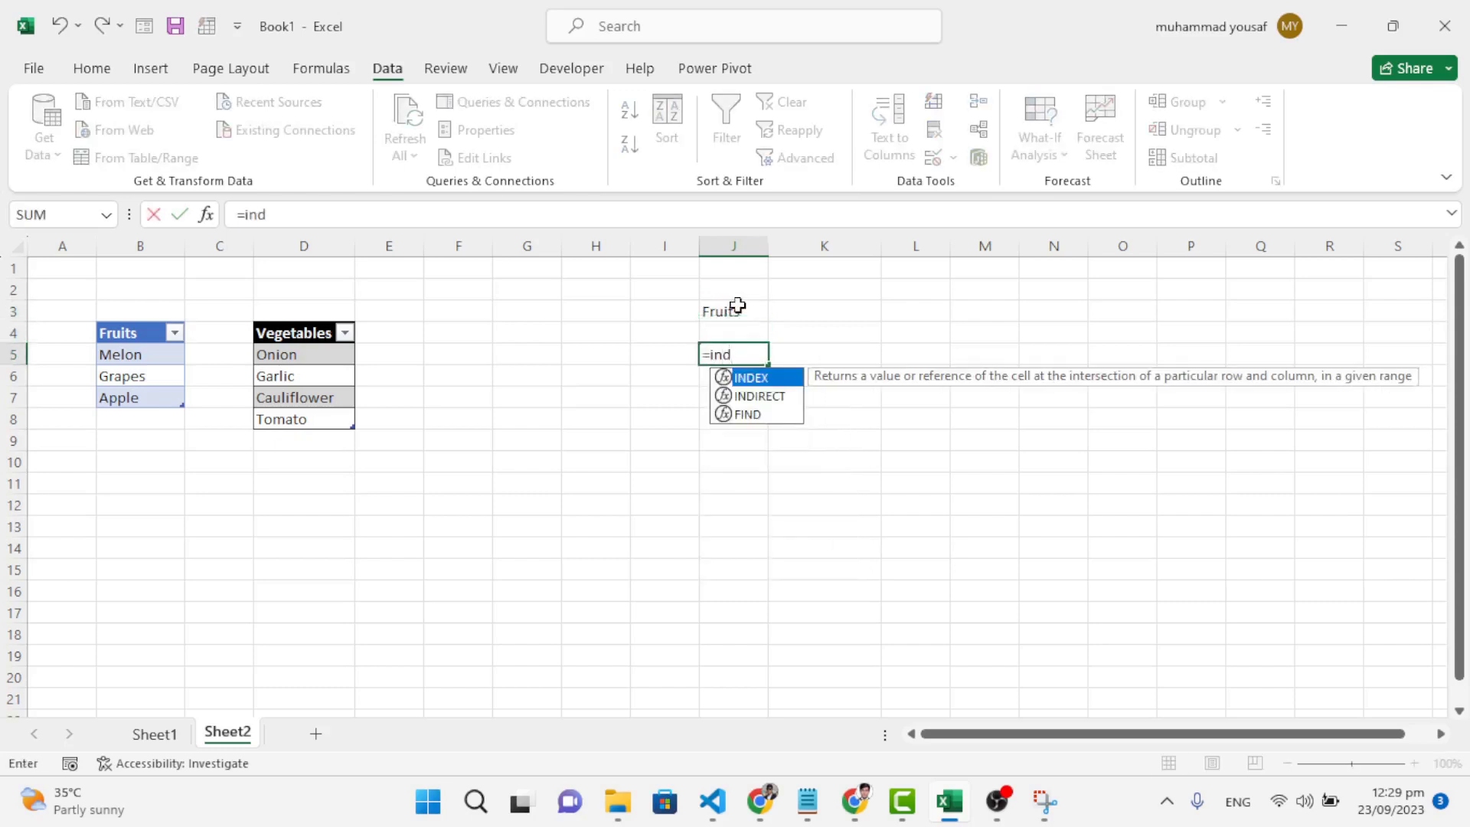
{"action": "type", "text": "i"}
{"action": "key", "text": "Tab"}
{"action": "left_click", "coordinate": [737, 309]}
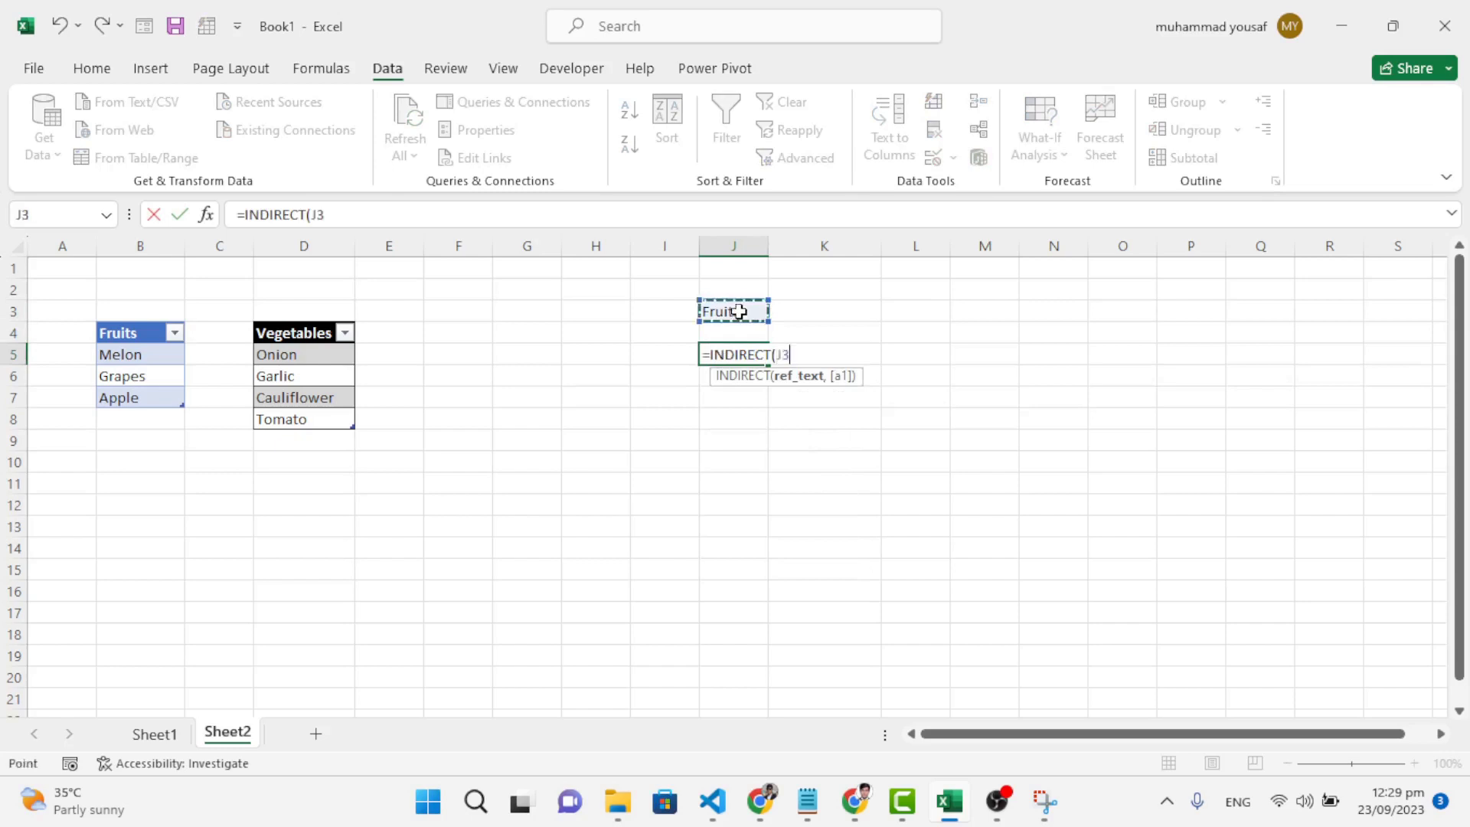
{"action": "type", "text": ")"}
{"action": "key", "text": "Return"}
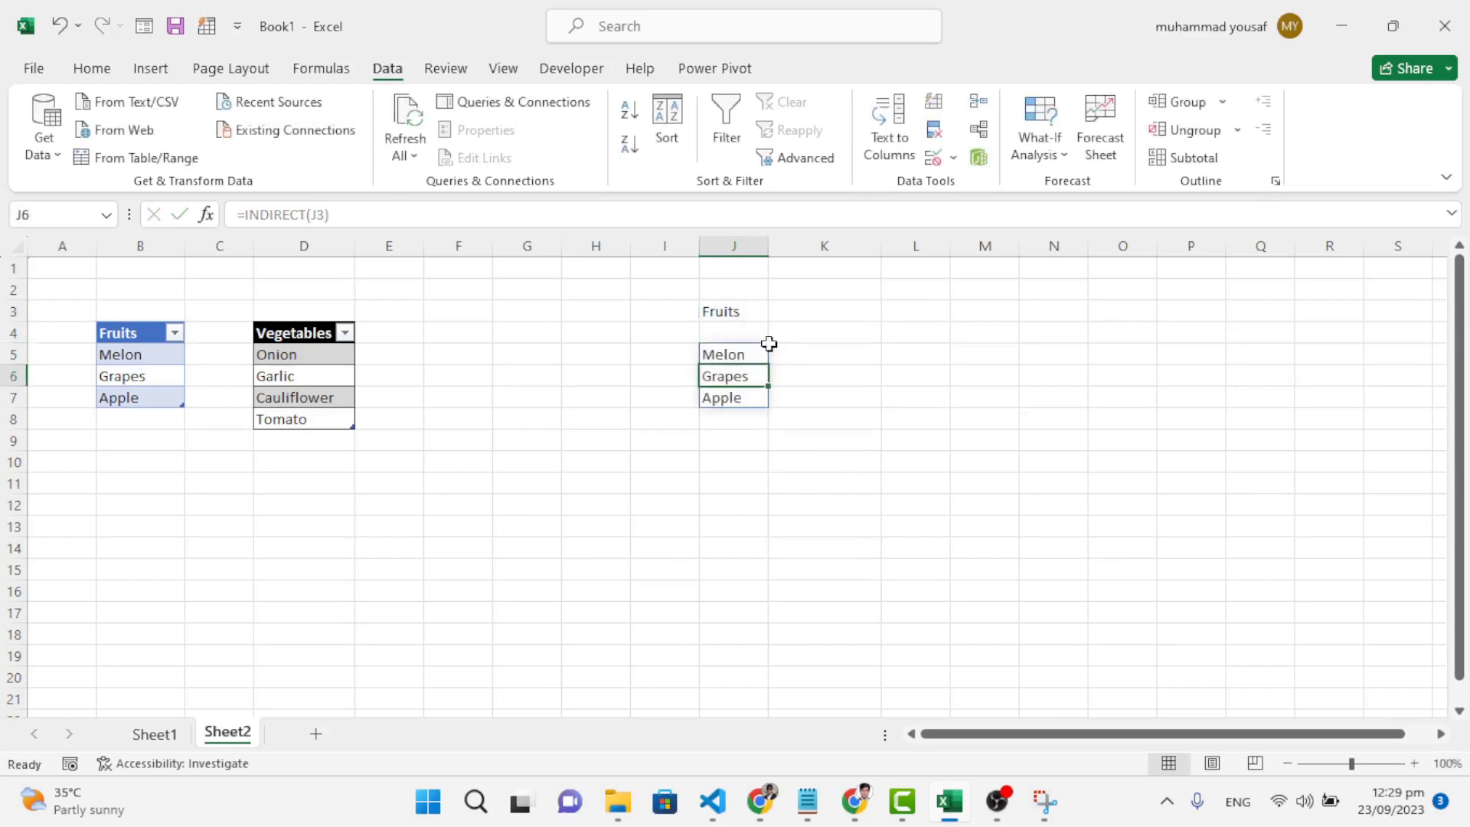
Step: Change J3 to Vegetables so the spilled list shows Onion through Tomato
{"action": "double_click", "coordinate": [729, 310]}
{"action": "double_click", "coordinate": [729, 311]}
{"action": "type", "text": "Vegetabl"}
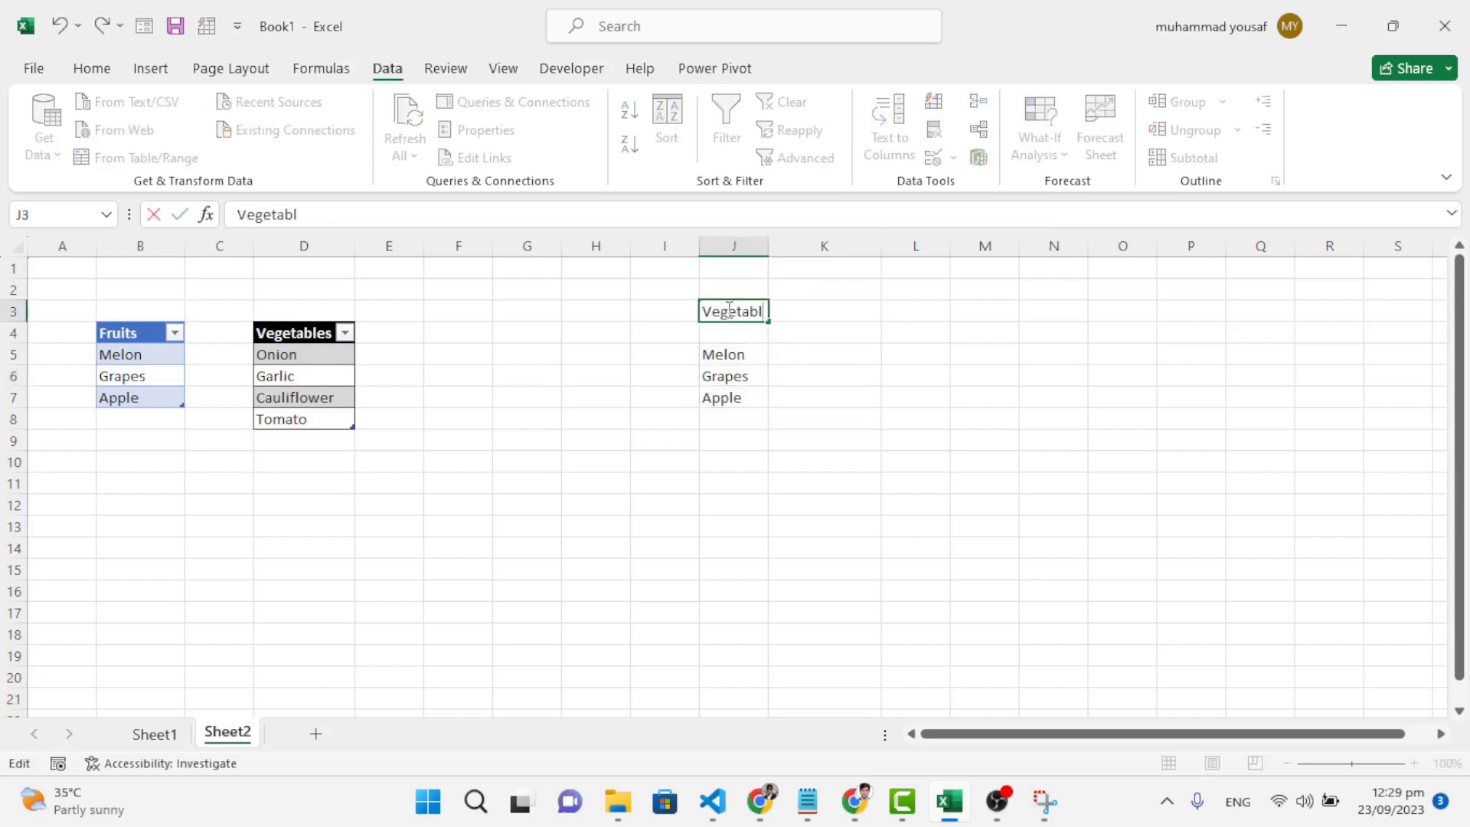
{"action": "key", "text": "Return"}
{"action": "left_click", "coordinate": [726, 417]}
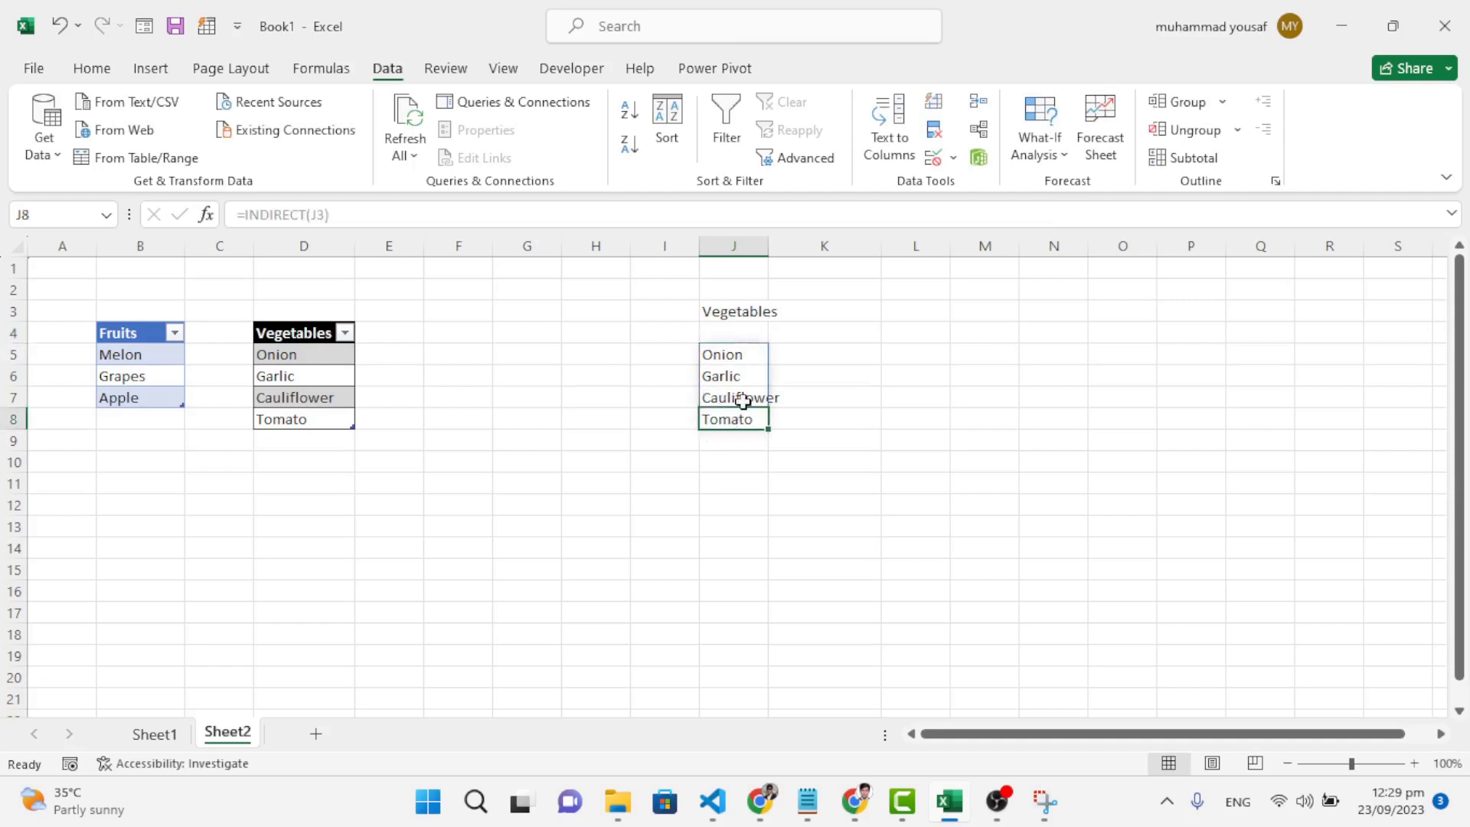
Step: Back on Sheet1, open C7's category list and close it unchanged
{"action": "left_click", "coordinate": [159, 735]}
{"action": "left_click", "coordinate": [310, 433]}
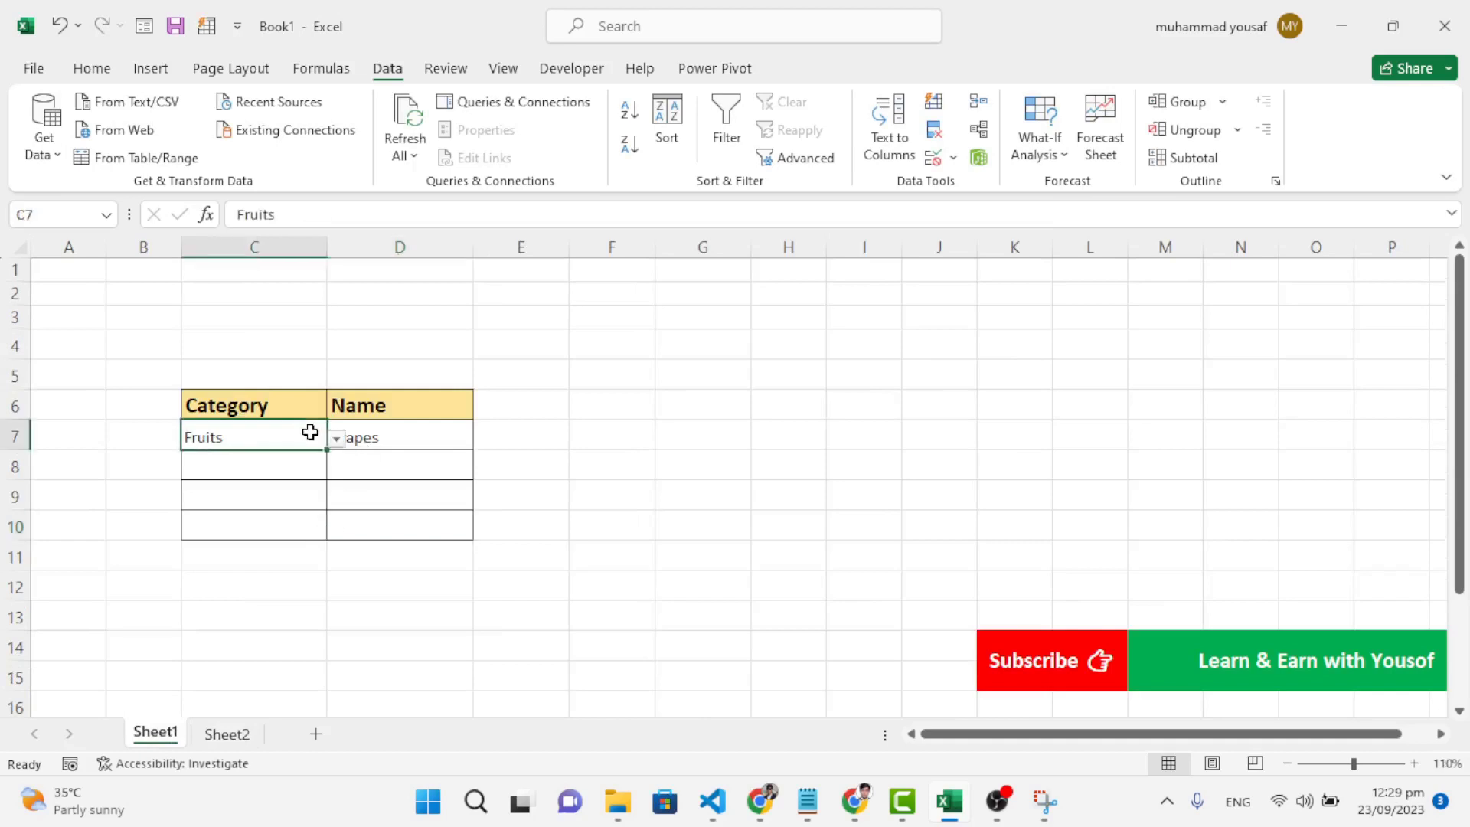
{"action": "left_click", "coordinate": [337, 438]}
{"action": "key", "text": "Escape"}
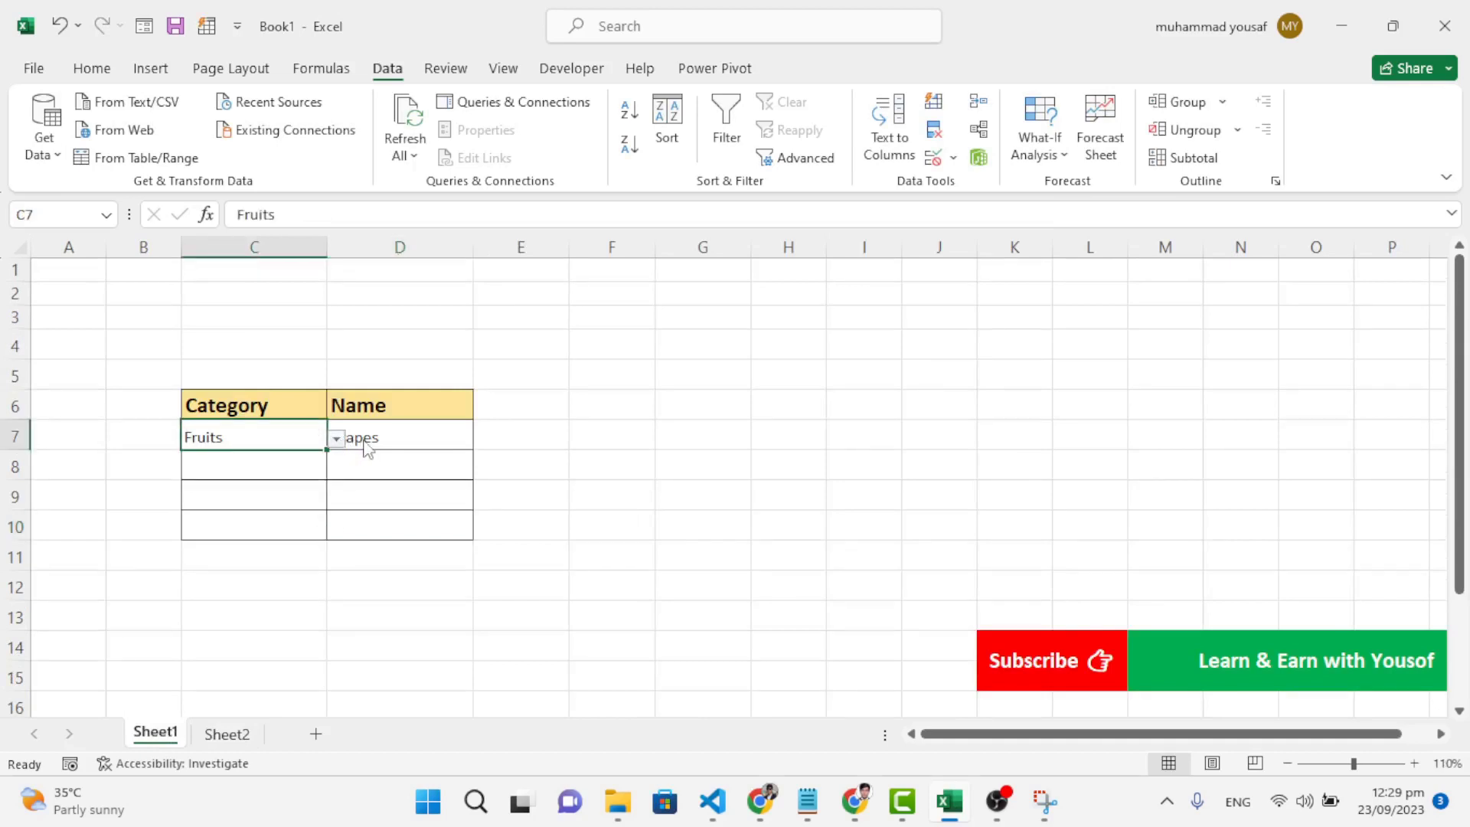